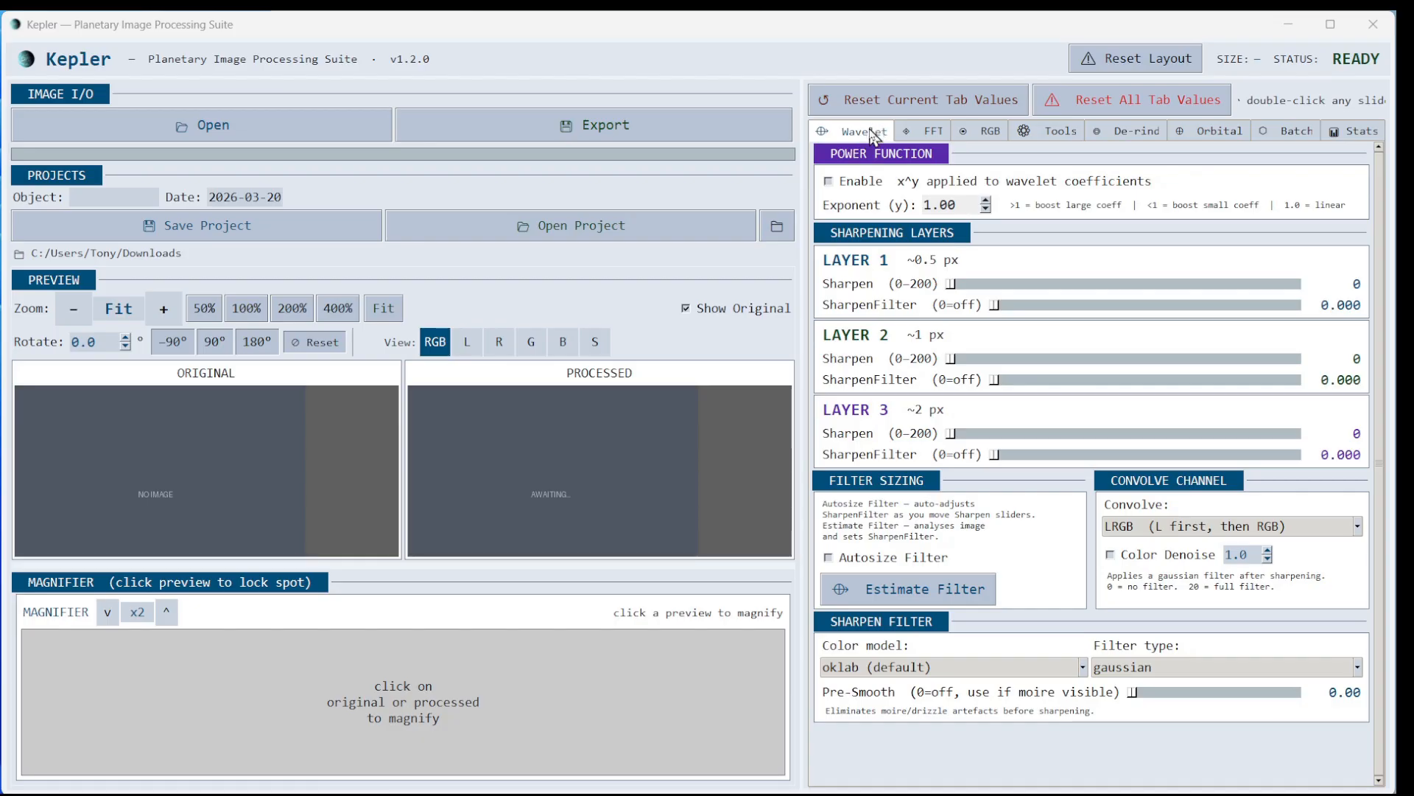
left_click(214, 132)
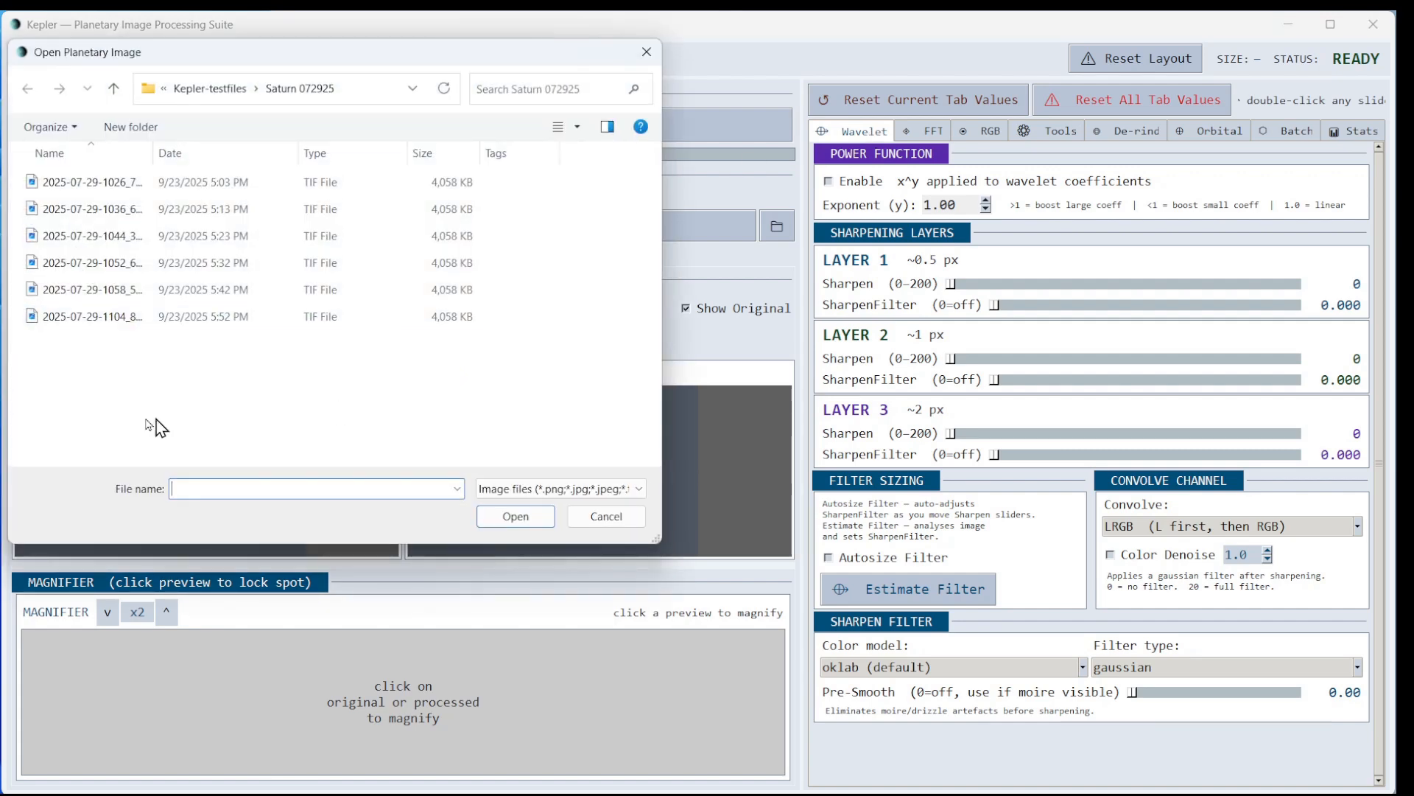
left_click(96, 239)
double_click(95, 243)
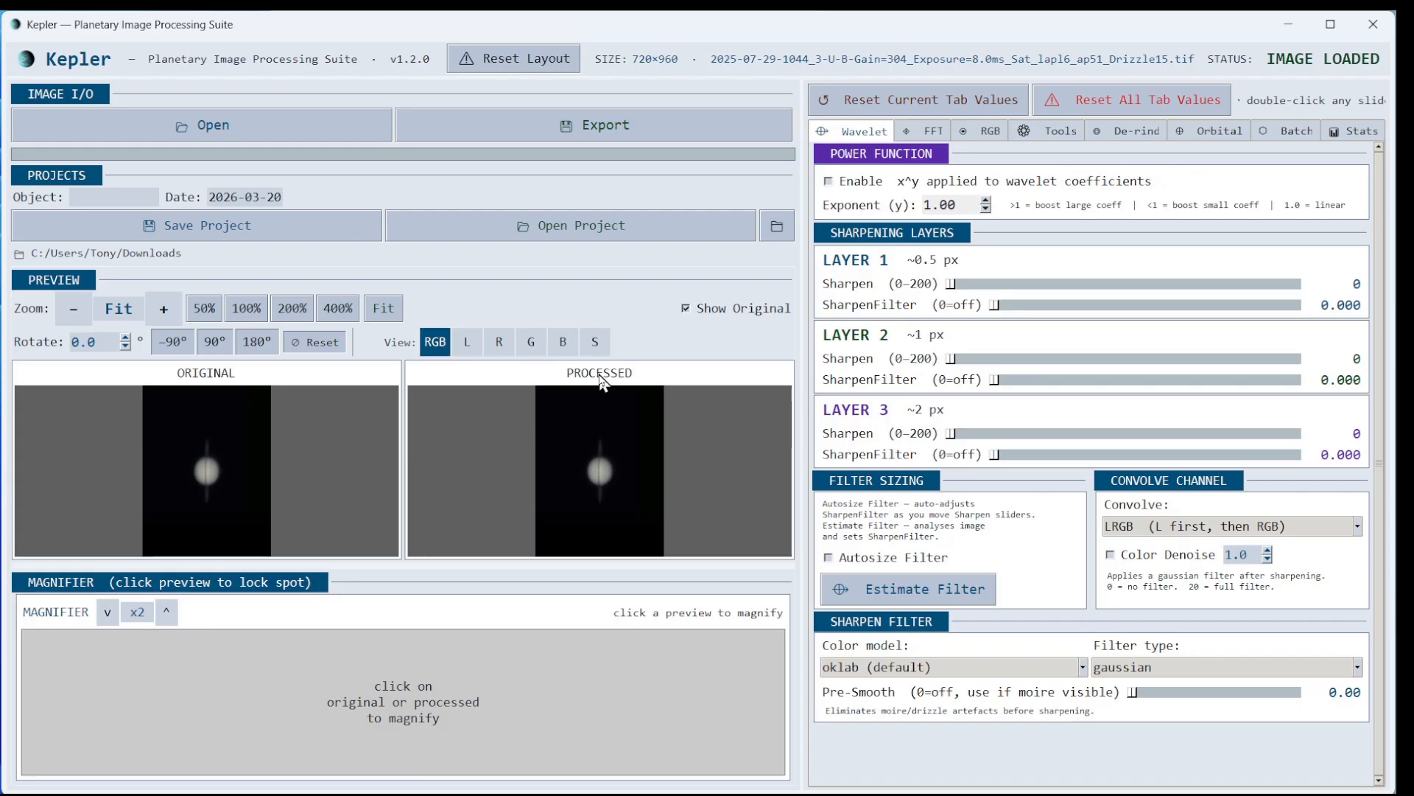
Lock the magnifier on the centre of Saturn's disc in the processed preview and rotate the image 90°
left_click(599, 471)
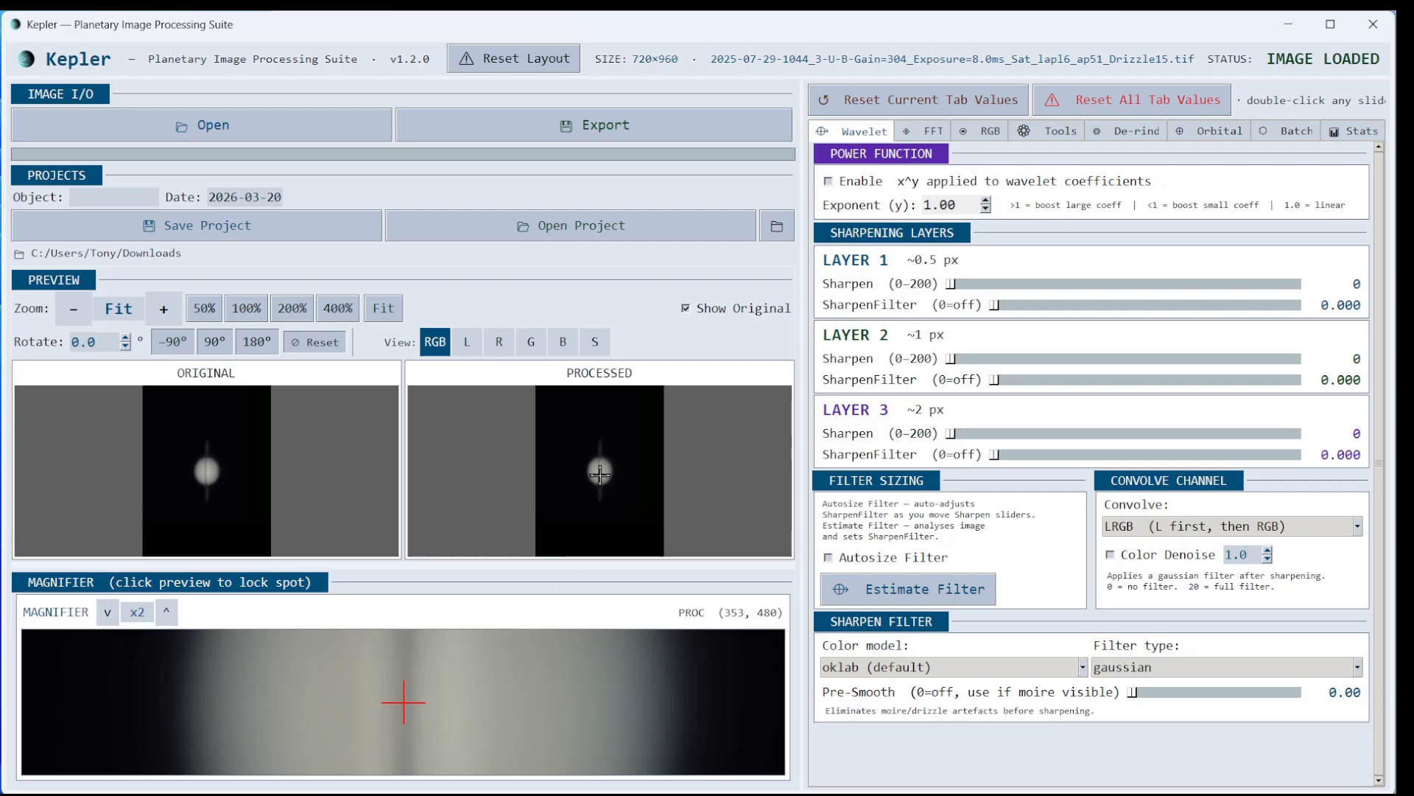
scroll(600, 474, "up", 3)
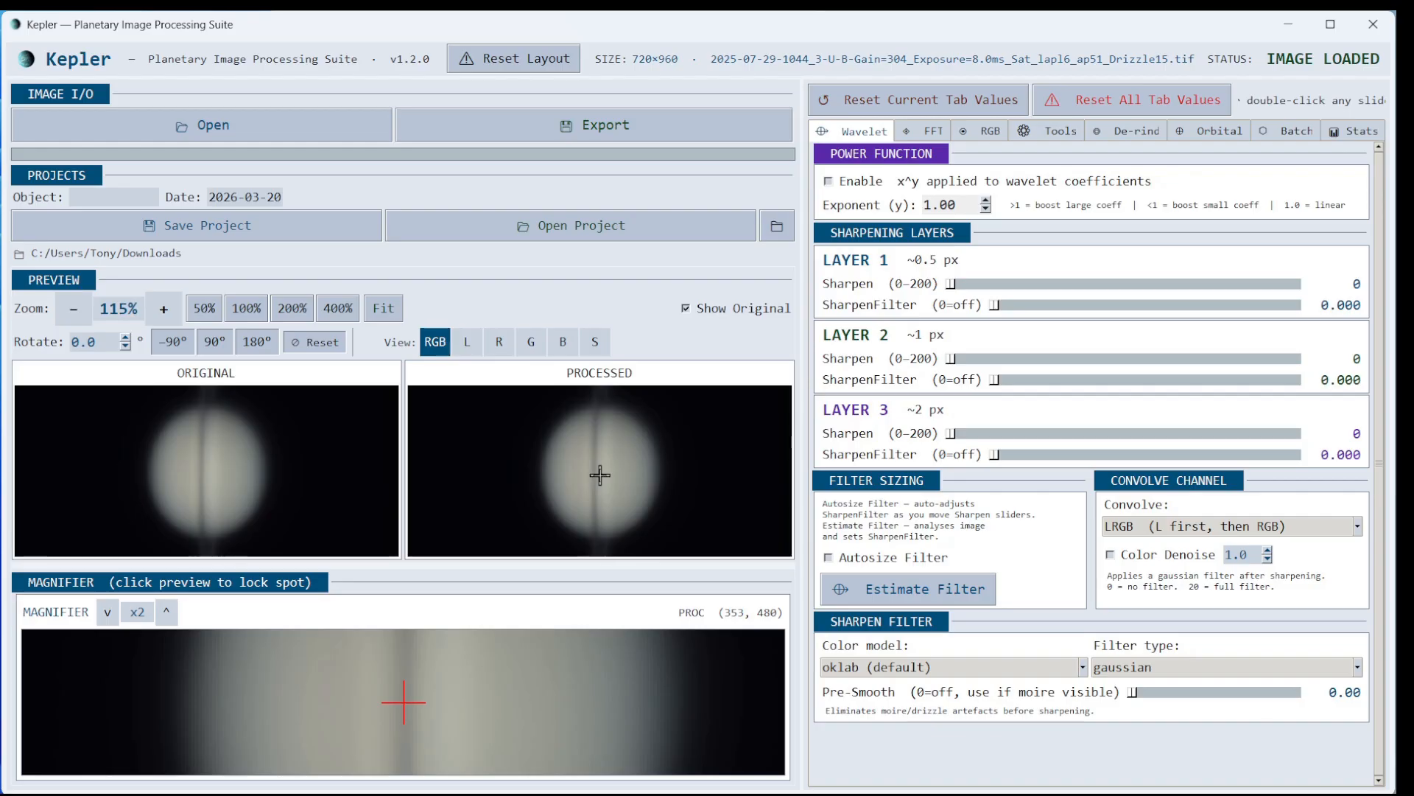
left_click(214, 342)
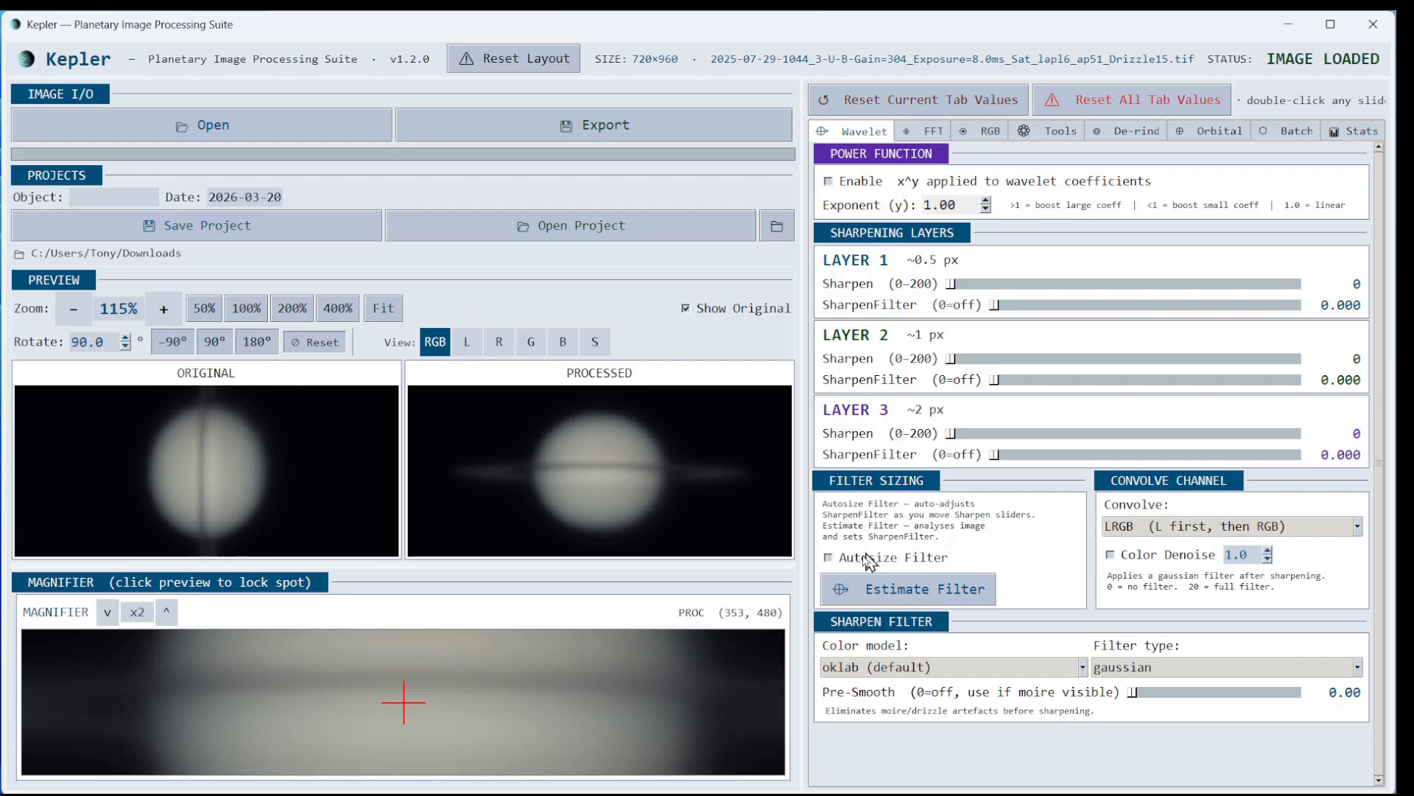
Enable filter autosizing and set the wavelet Sharpen values to 101 for Layer 1, 51 for Layer 2 and 26 for Layer 3
left_click(828, 557)
left_click(941, 587)
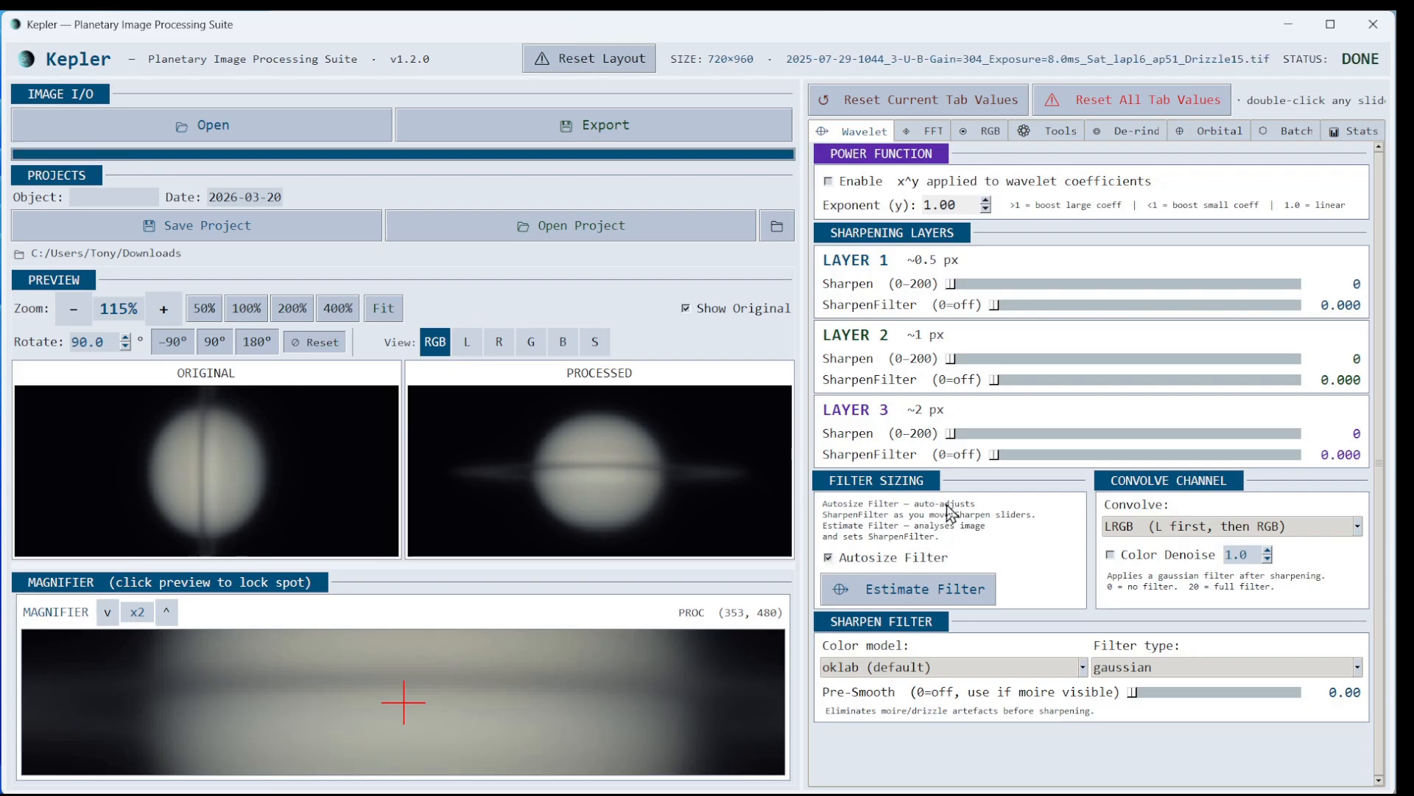
left_click_drag(950, 290, 1125, 286)
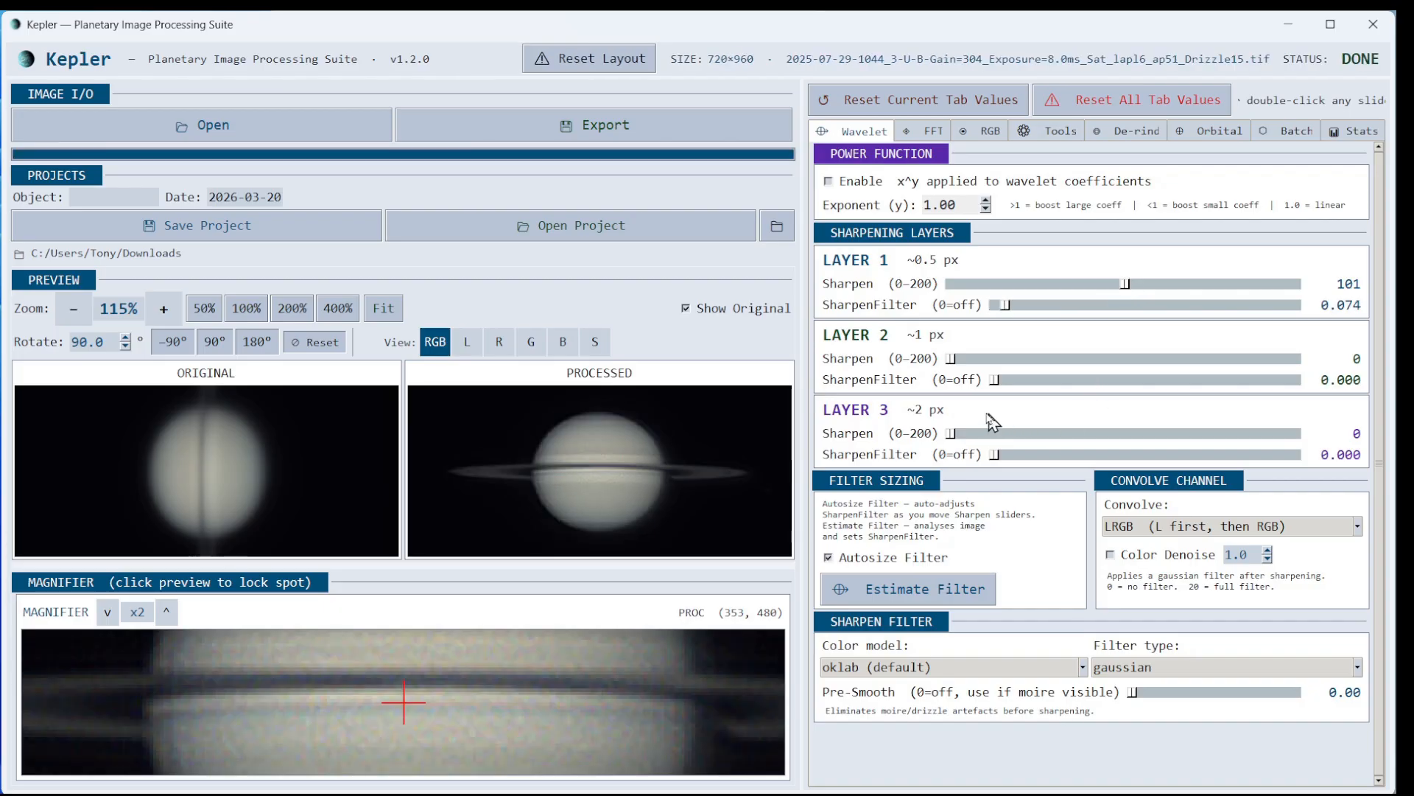
left_click_drag(951, 361, 1040, 358)
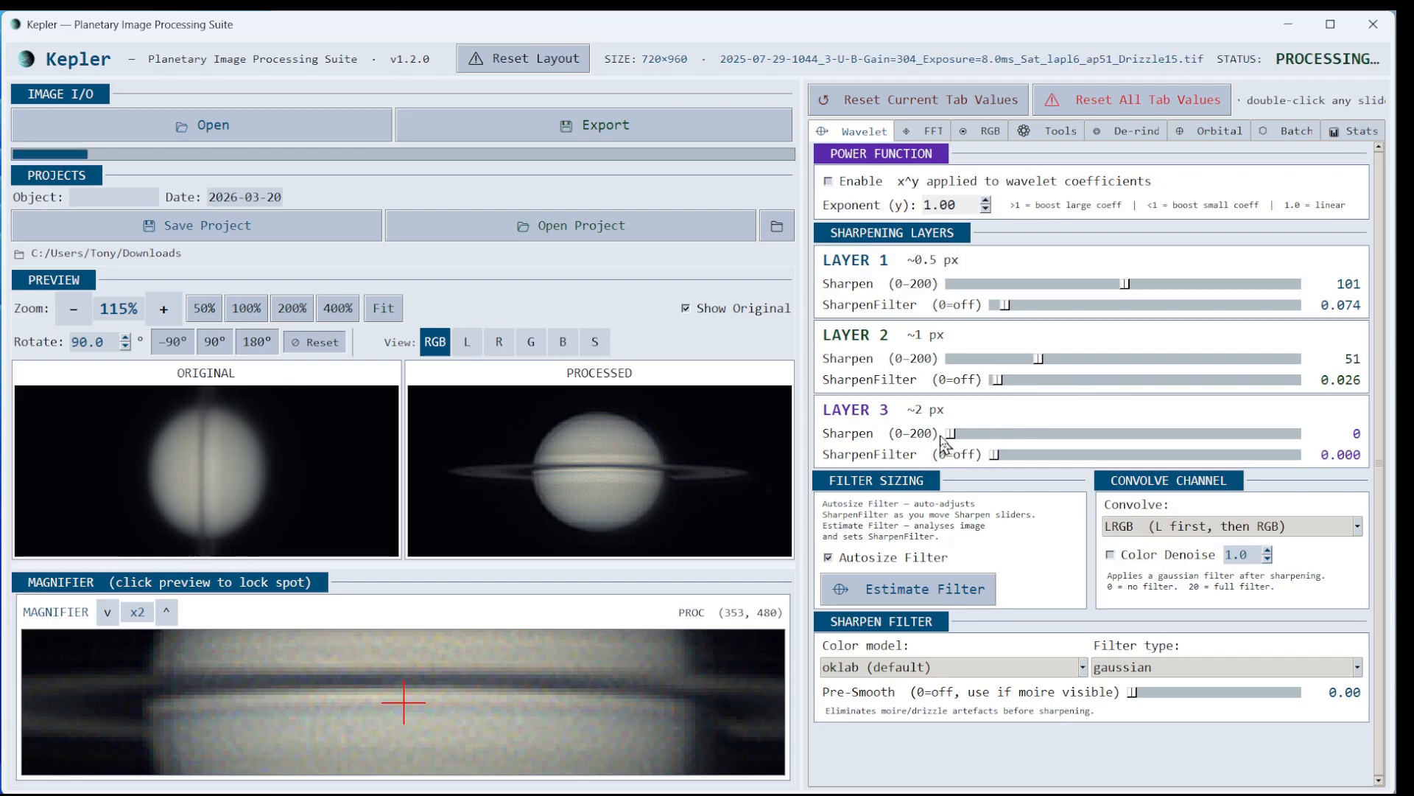
left_click_drag(950, 434, 996, 437)
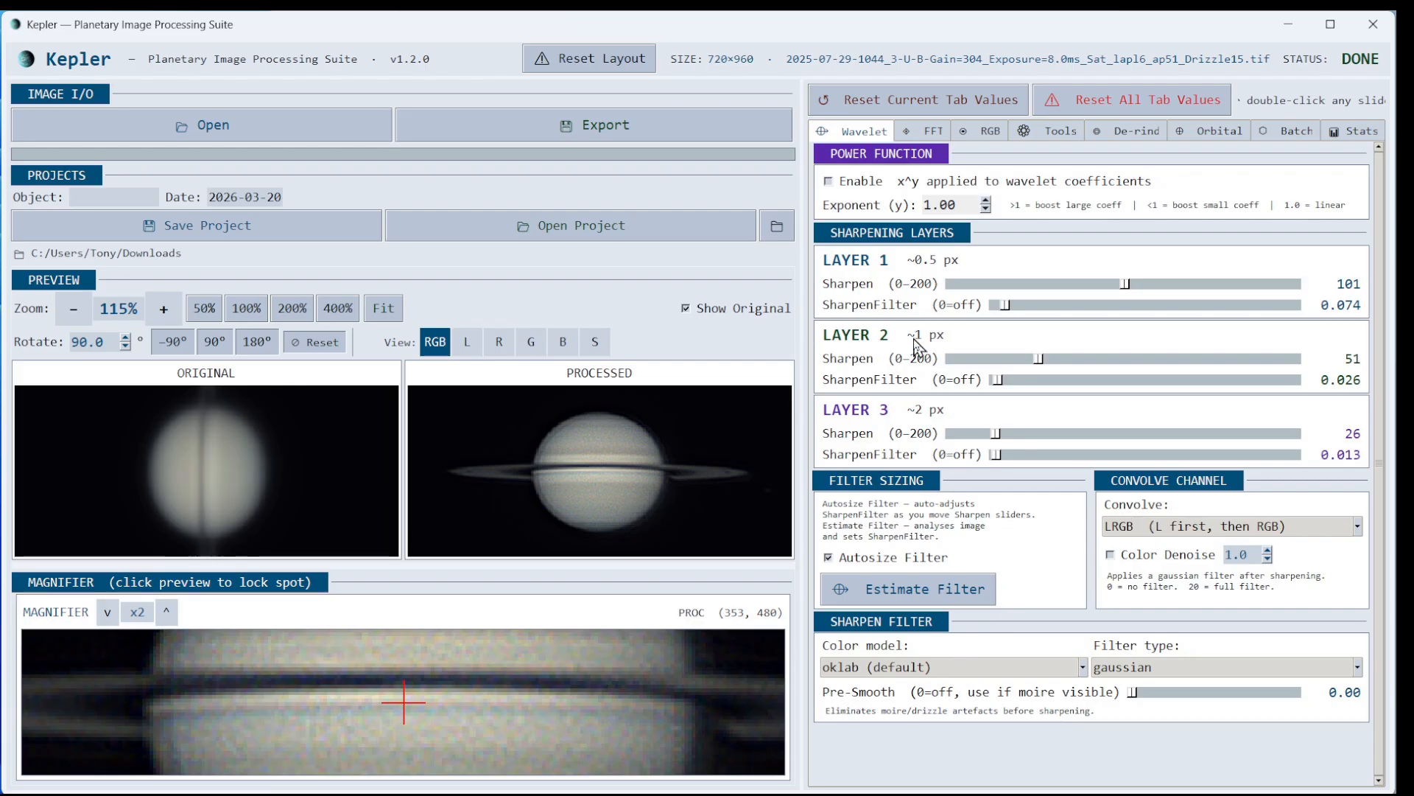
Enable FFT denoising and let Auto Denoise set the filter band and curve
left_click(933, 138)
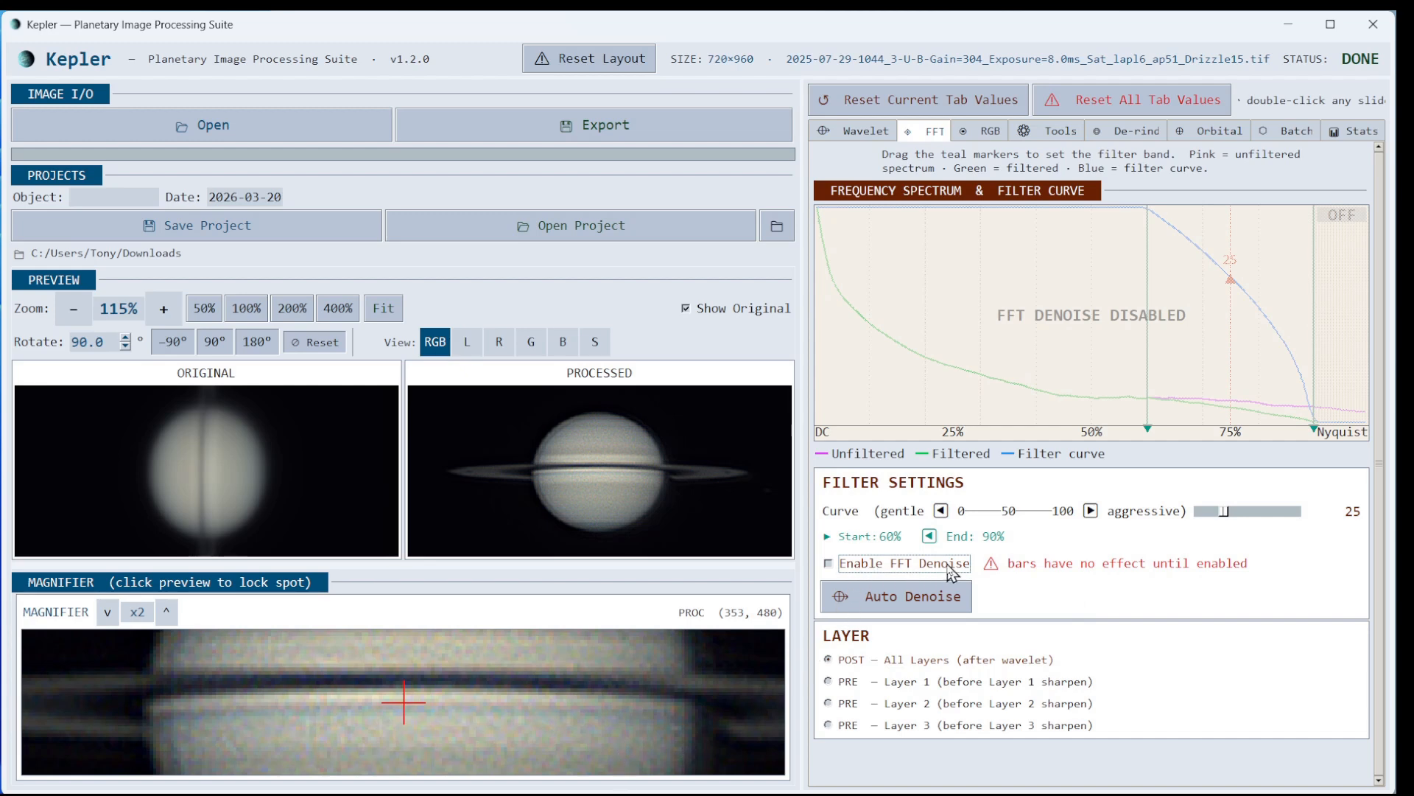
left_click(829, 563)
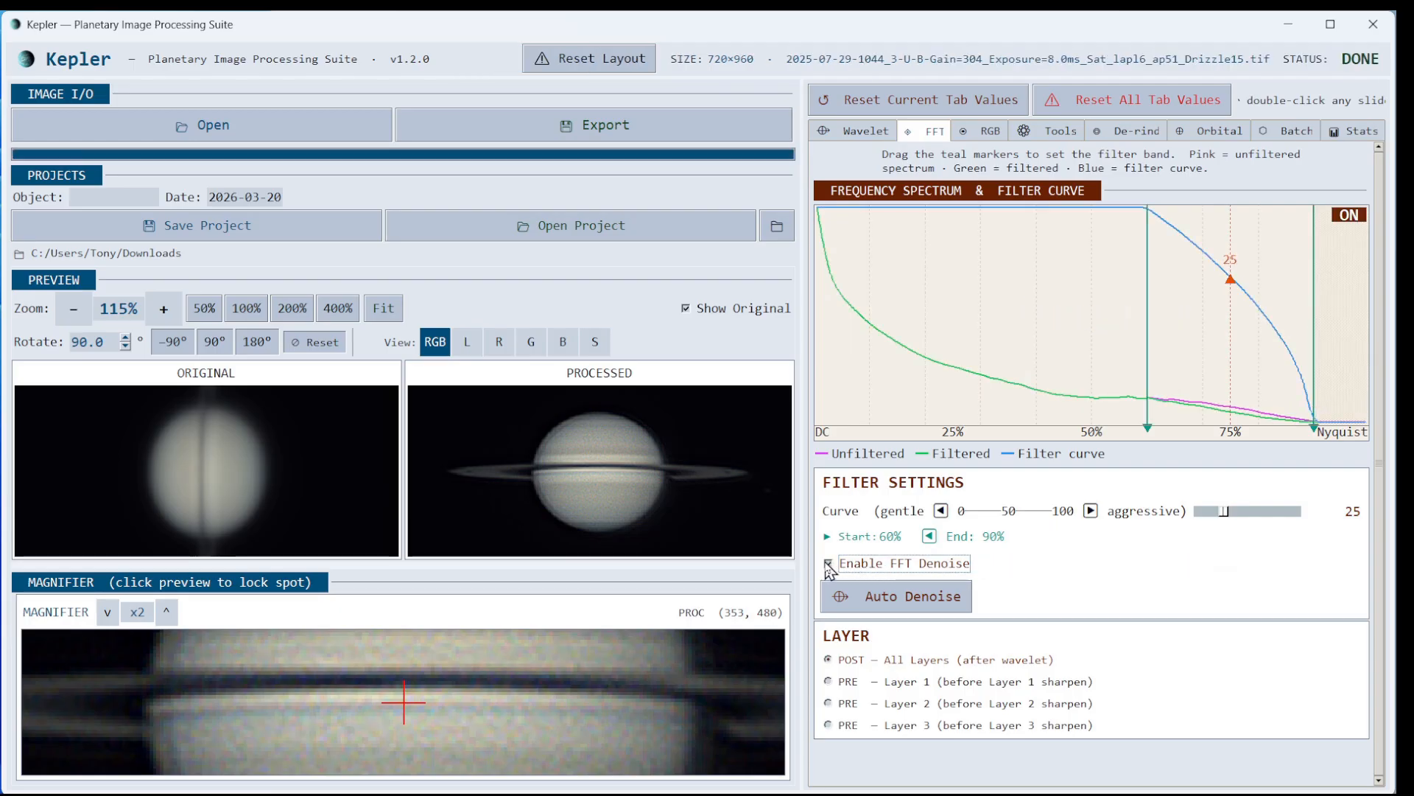
left_click(900, 598)
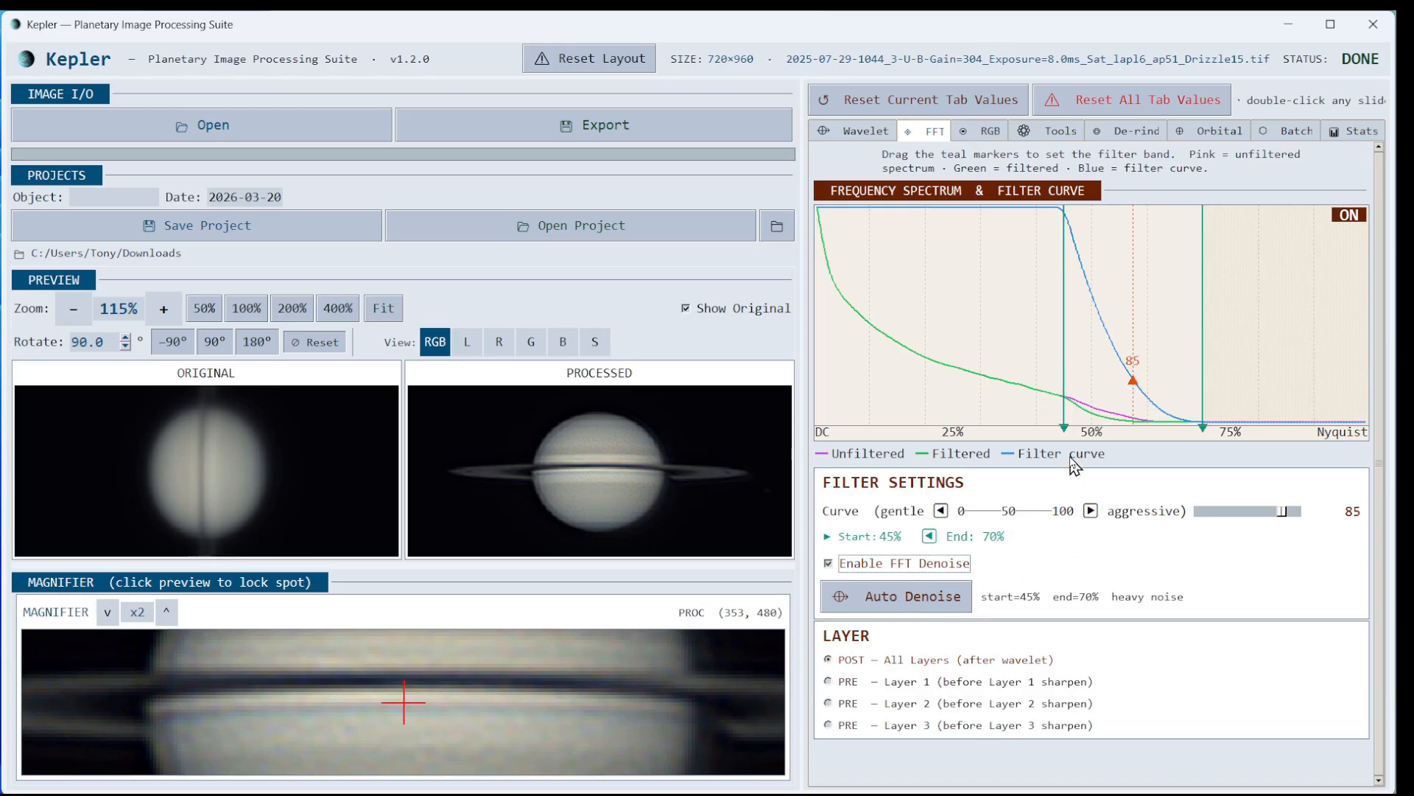
Set the start of the FFT filter band to 20% and the filter curve to 81
left_click_drag(1064, 427, 926, 428)
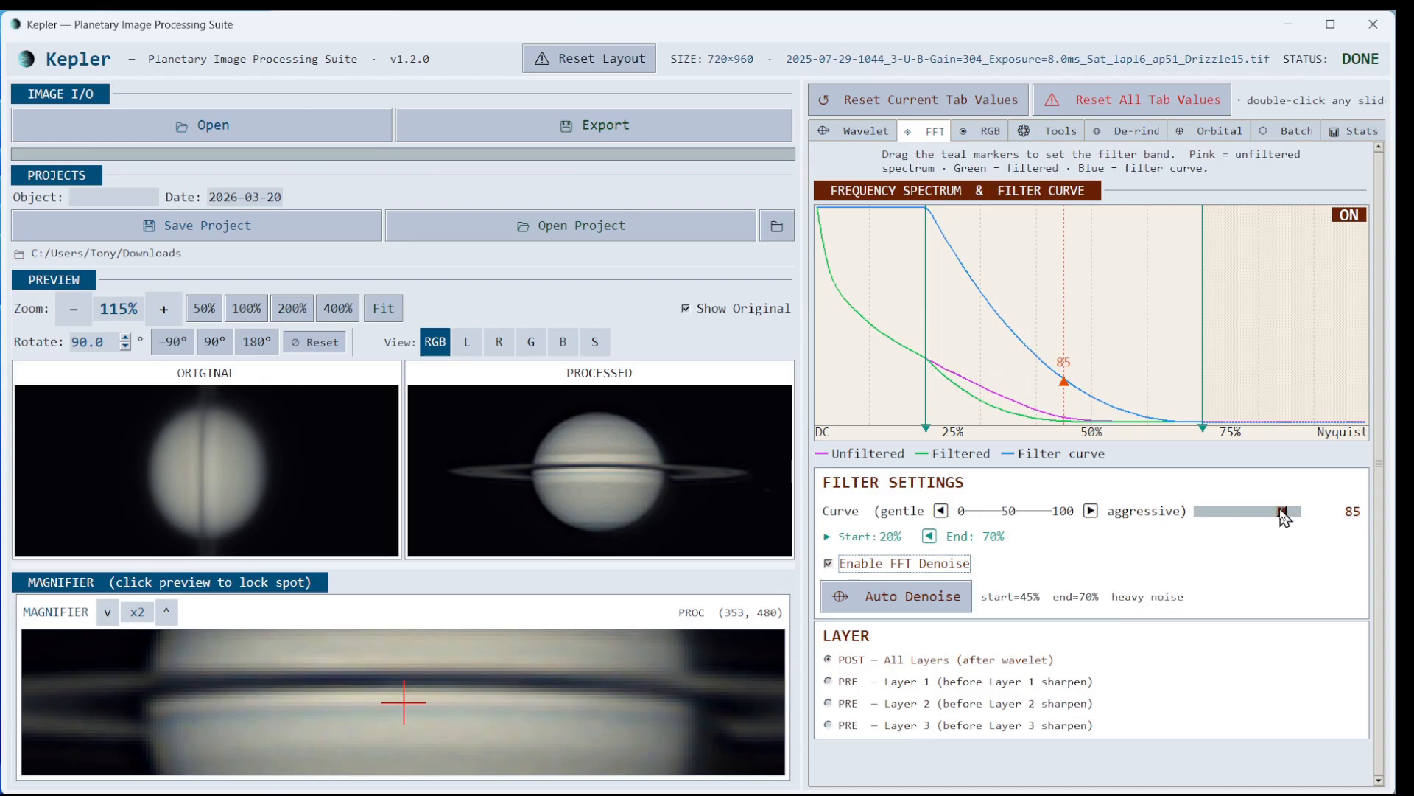
left_click_drag(1282, 512, 1200, 512)
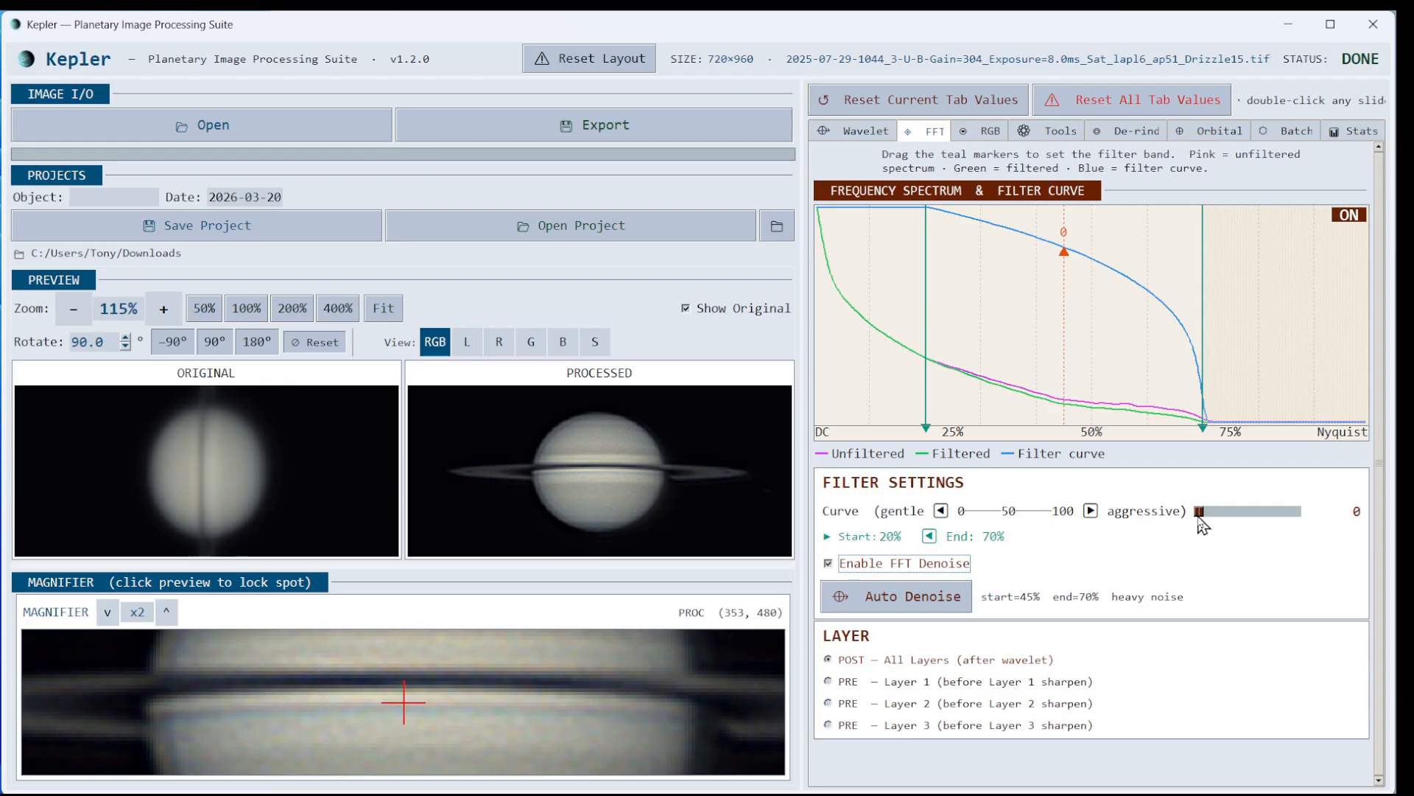
left_click_drag(1199, 517, 1280, 517)
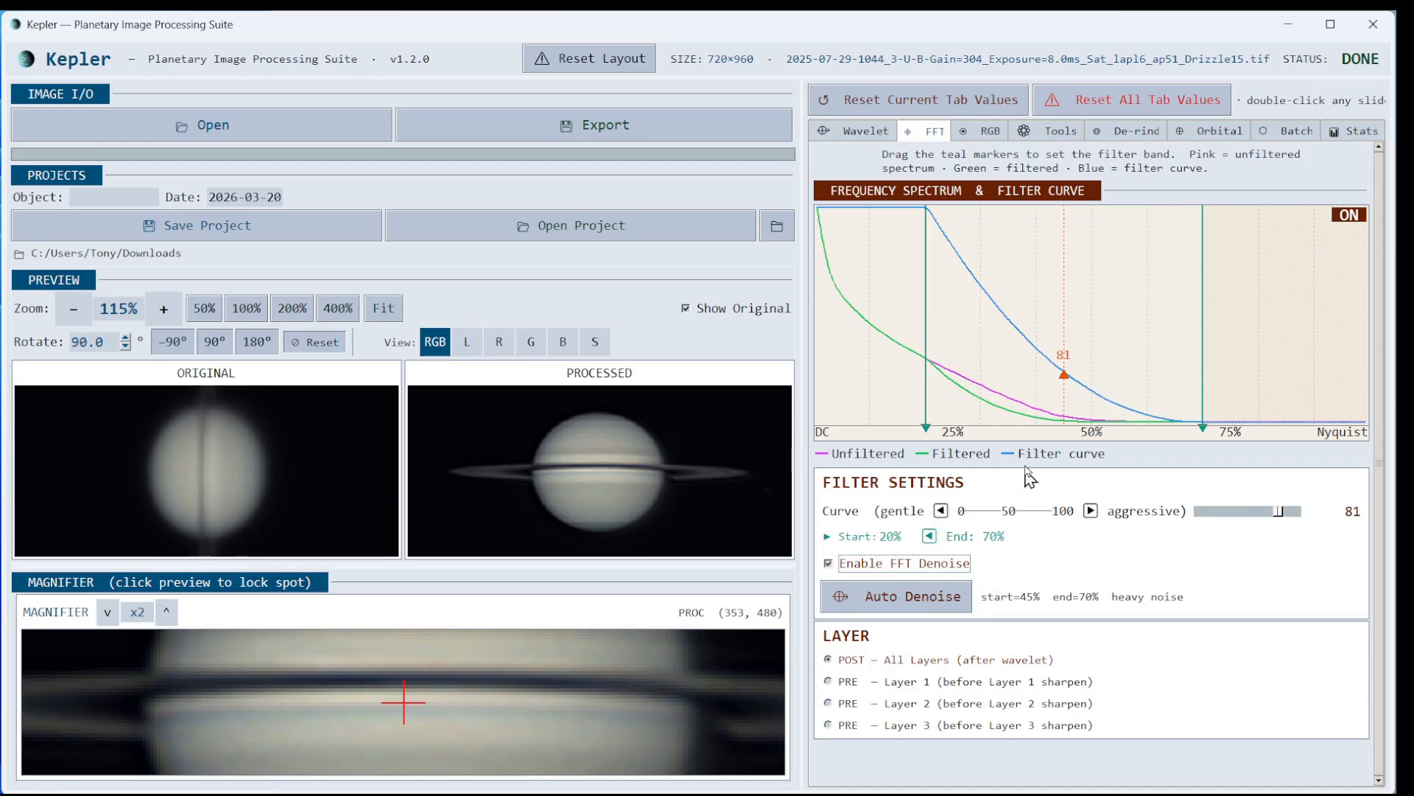
Apply Auto RGB Balance and Auto White Balance to the image
left_click(982, 133)
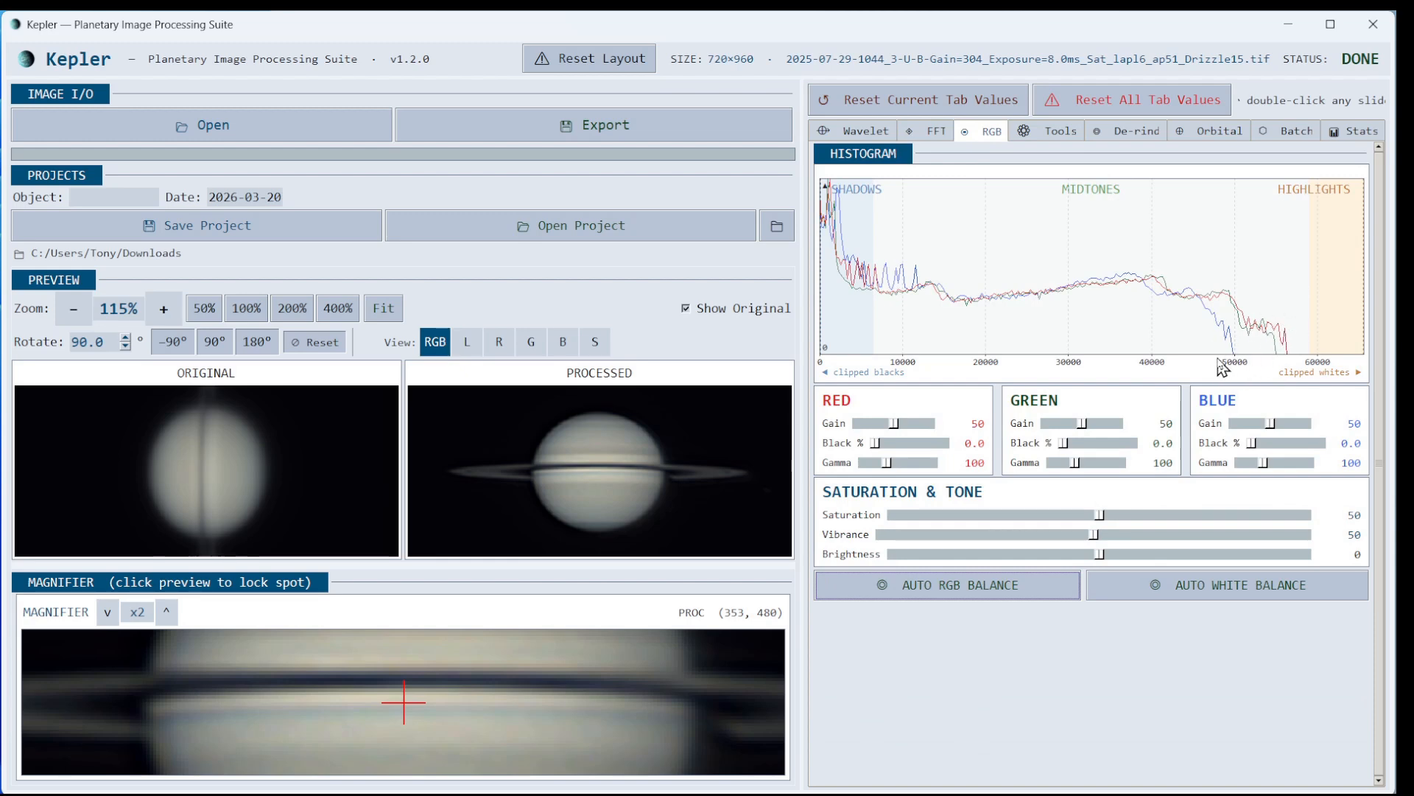
left_click(952, 589)
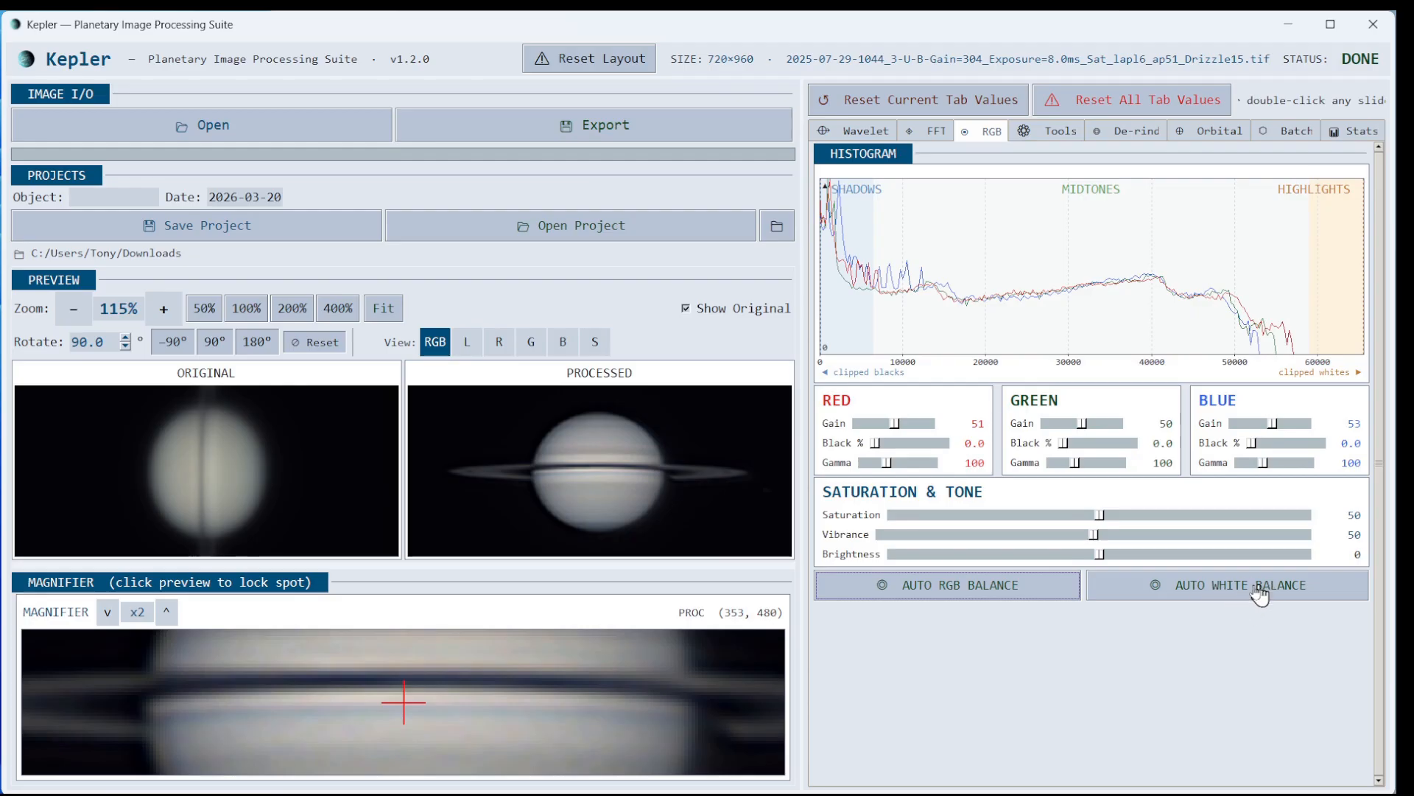
left_click(1210, 595)
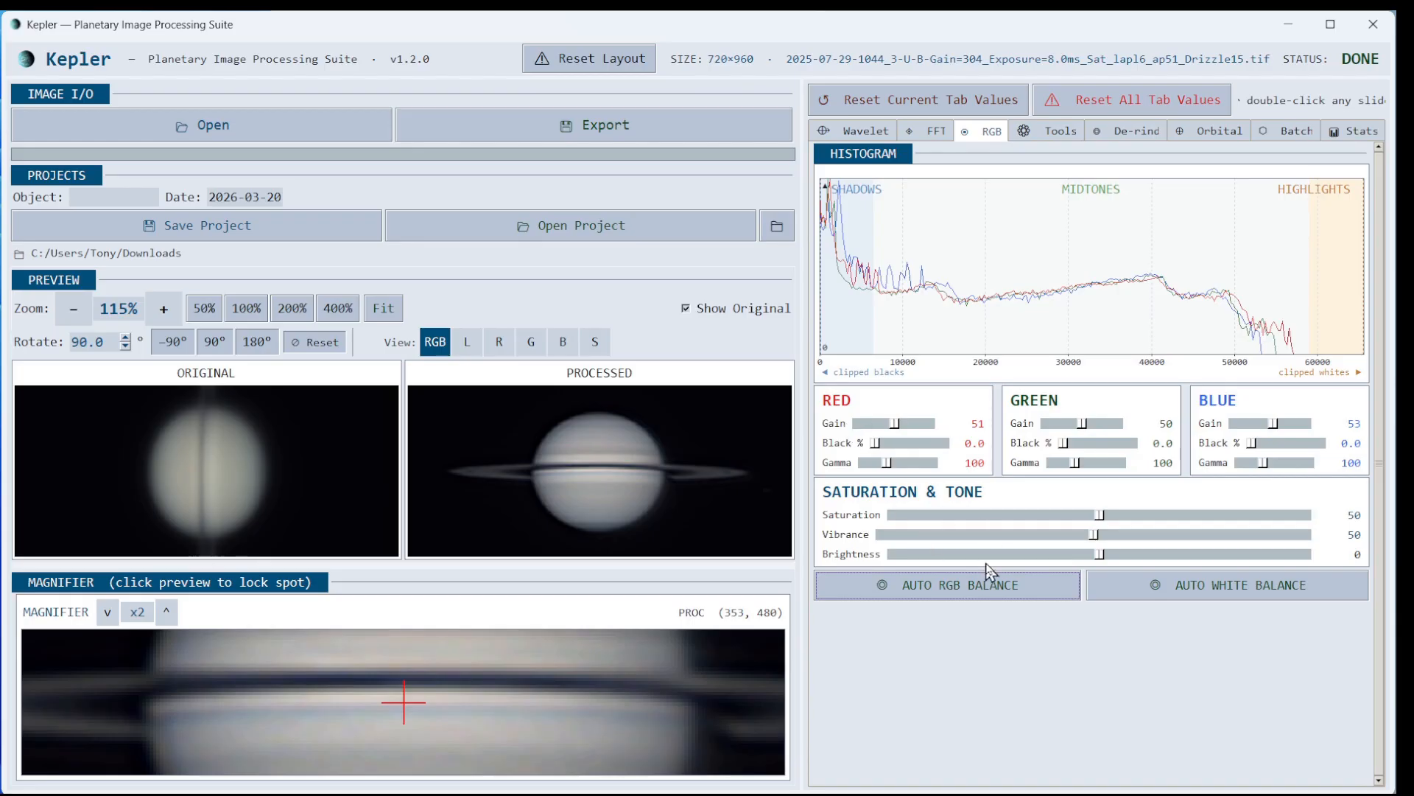
Try a saturation of 100 and reset the saturation to its default of 50
left_click_drag(1099, 515, 1332, 521)
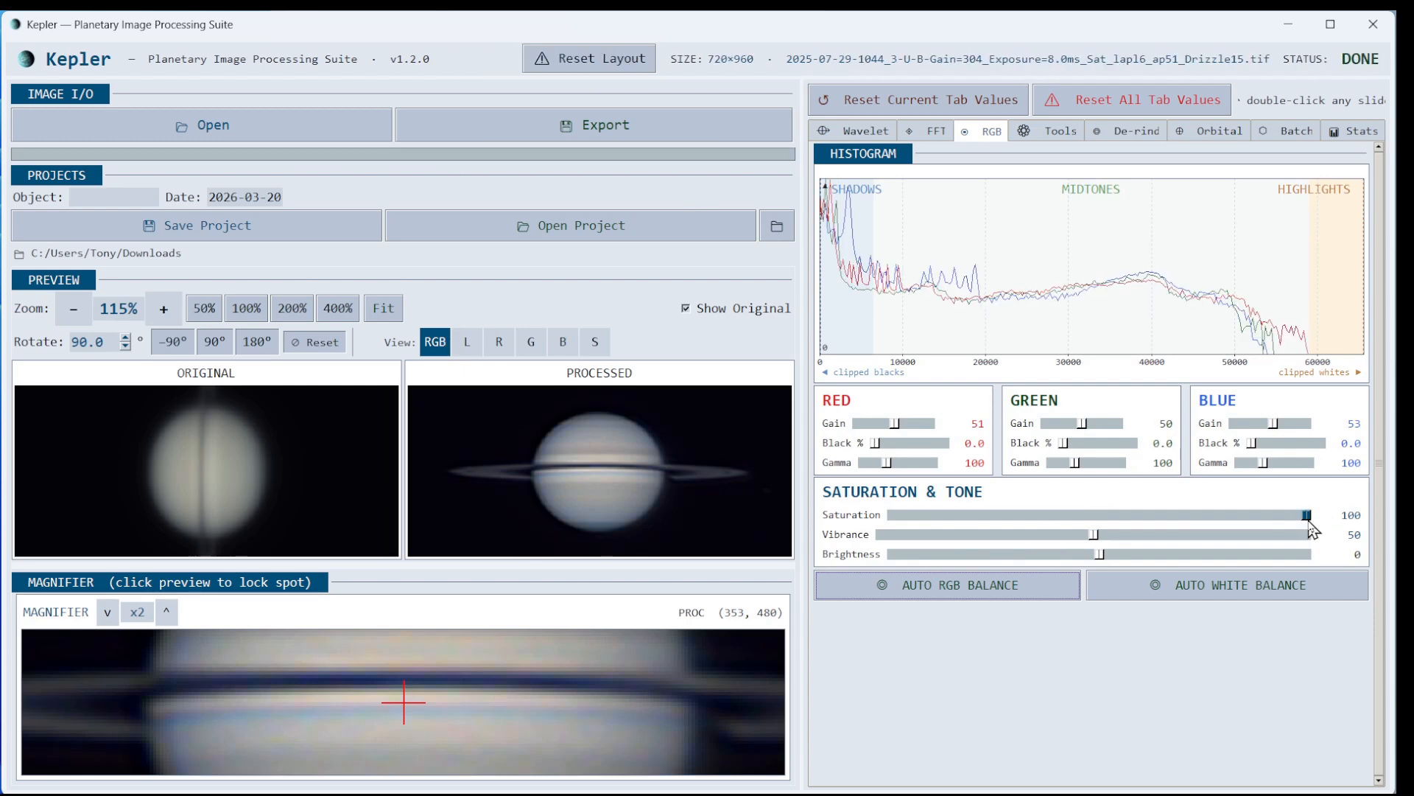
left_click_drag(1306, 519, 1168, 513)
double_click(1169, 514)
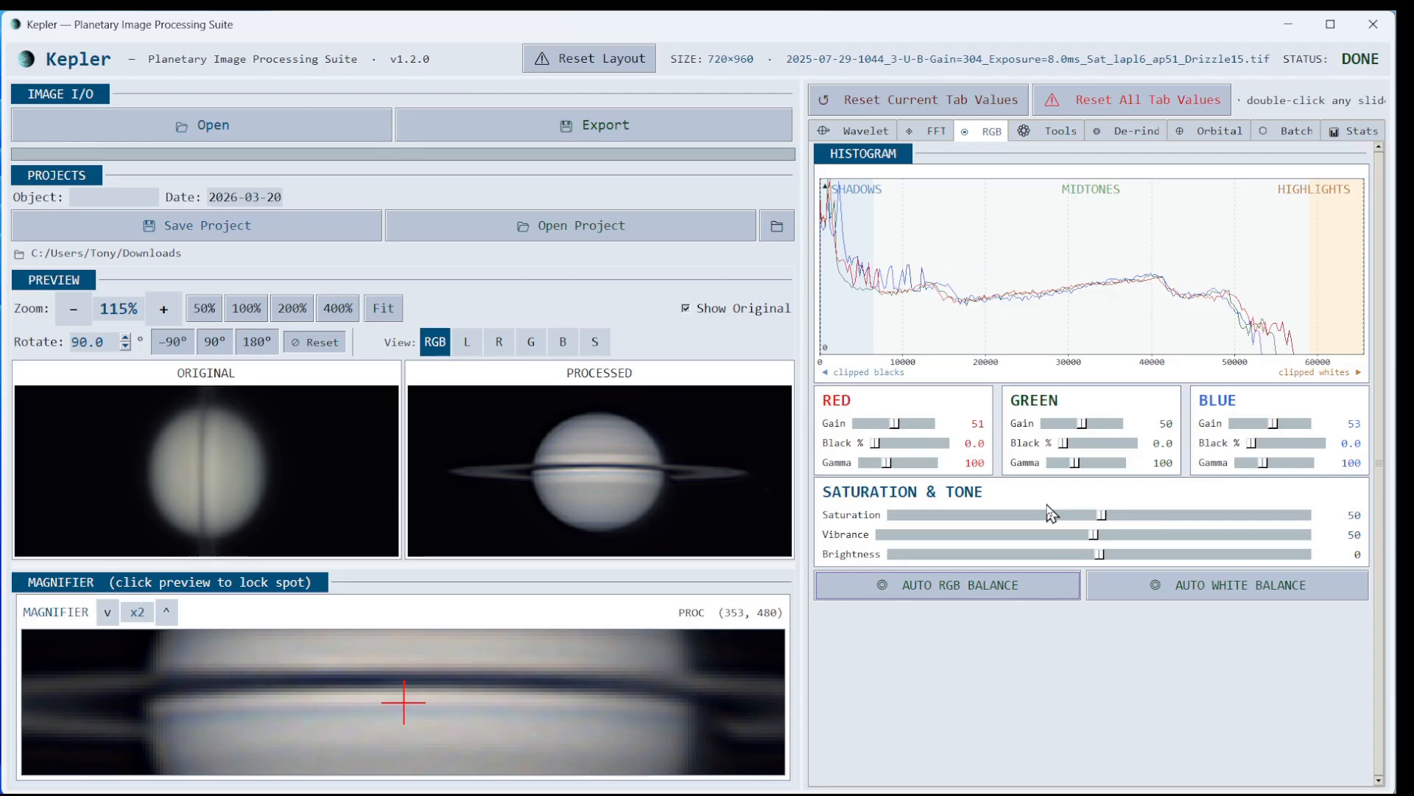
Enable deconvolution with a strength of 4.0 and turn on Use Contrast with a value of 1.0
left_click(1055, 133)
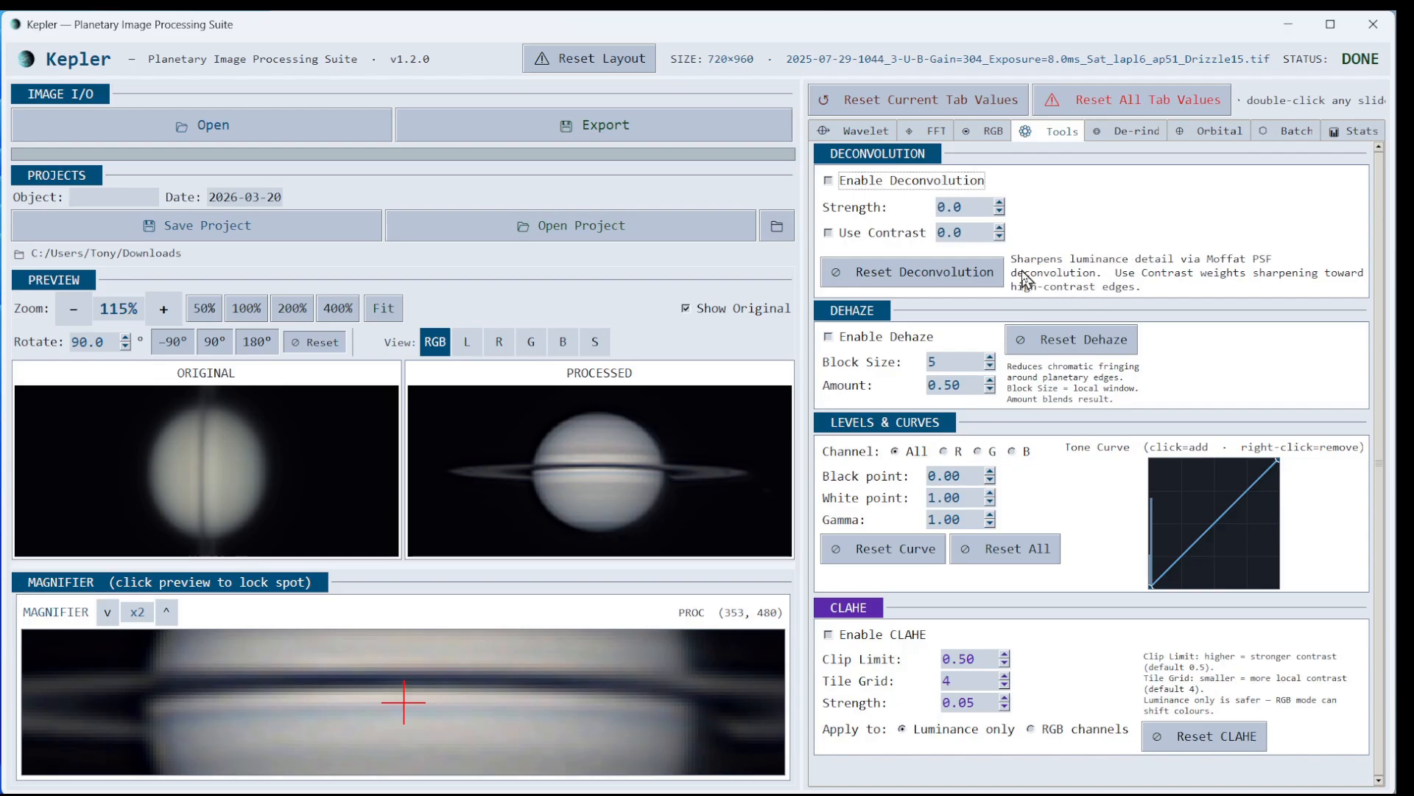
left_click(830, 182)
left_click(980, 205)
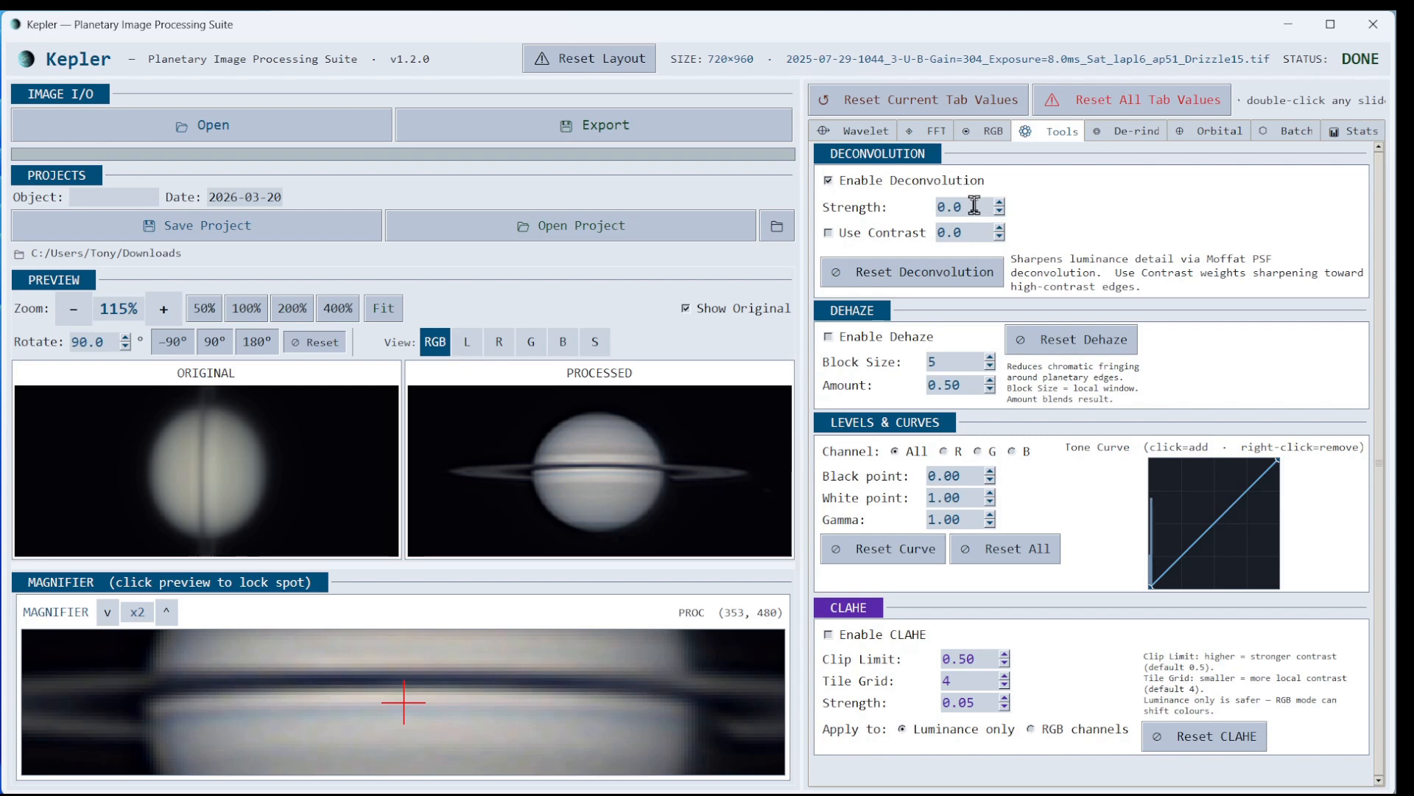
scroll(977, 205, "up", 1)
scroll(976, 205, "up", 1)
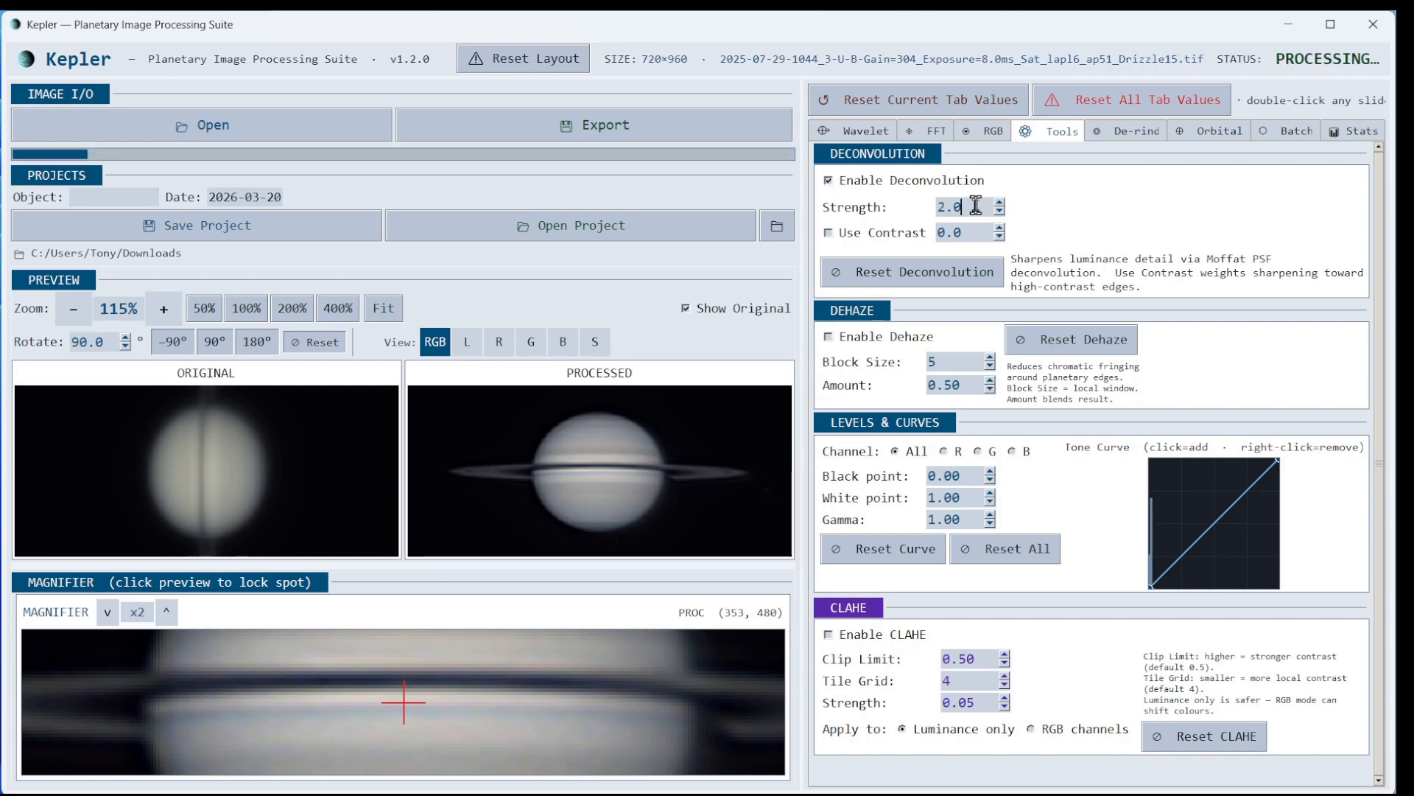
scroll(976, 206, "up", 6)
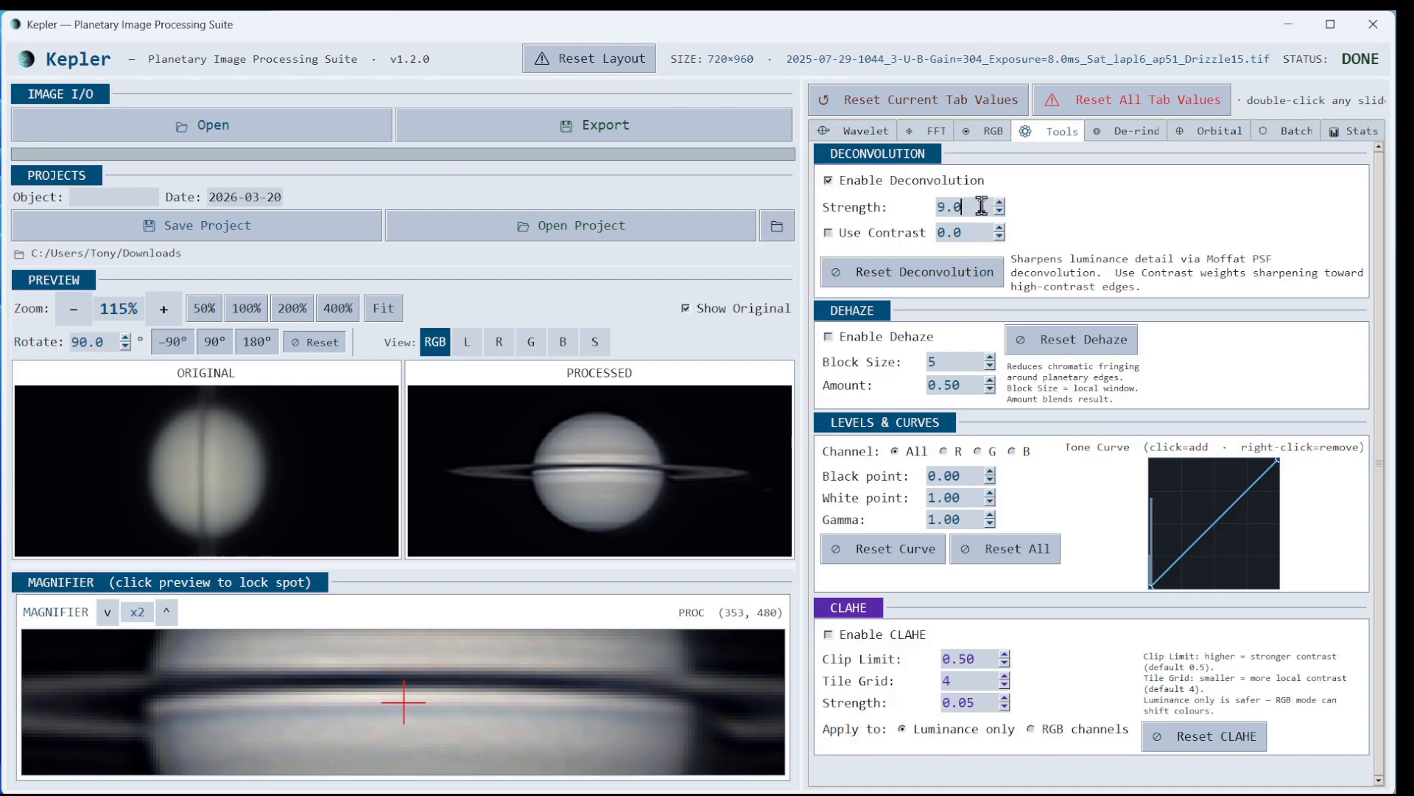
scroll(980, 205, "down", 1)
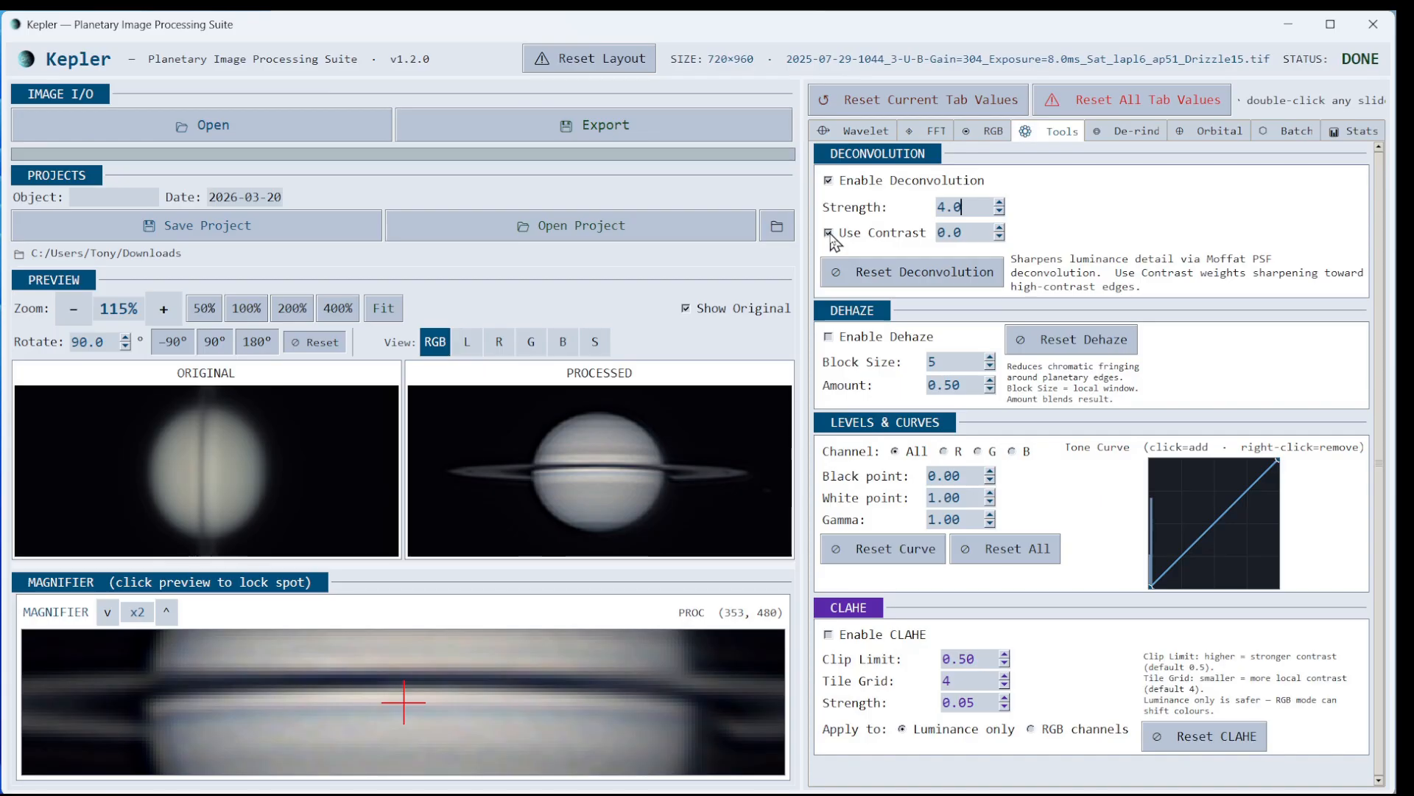
key("BackSpace")
type("5")
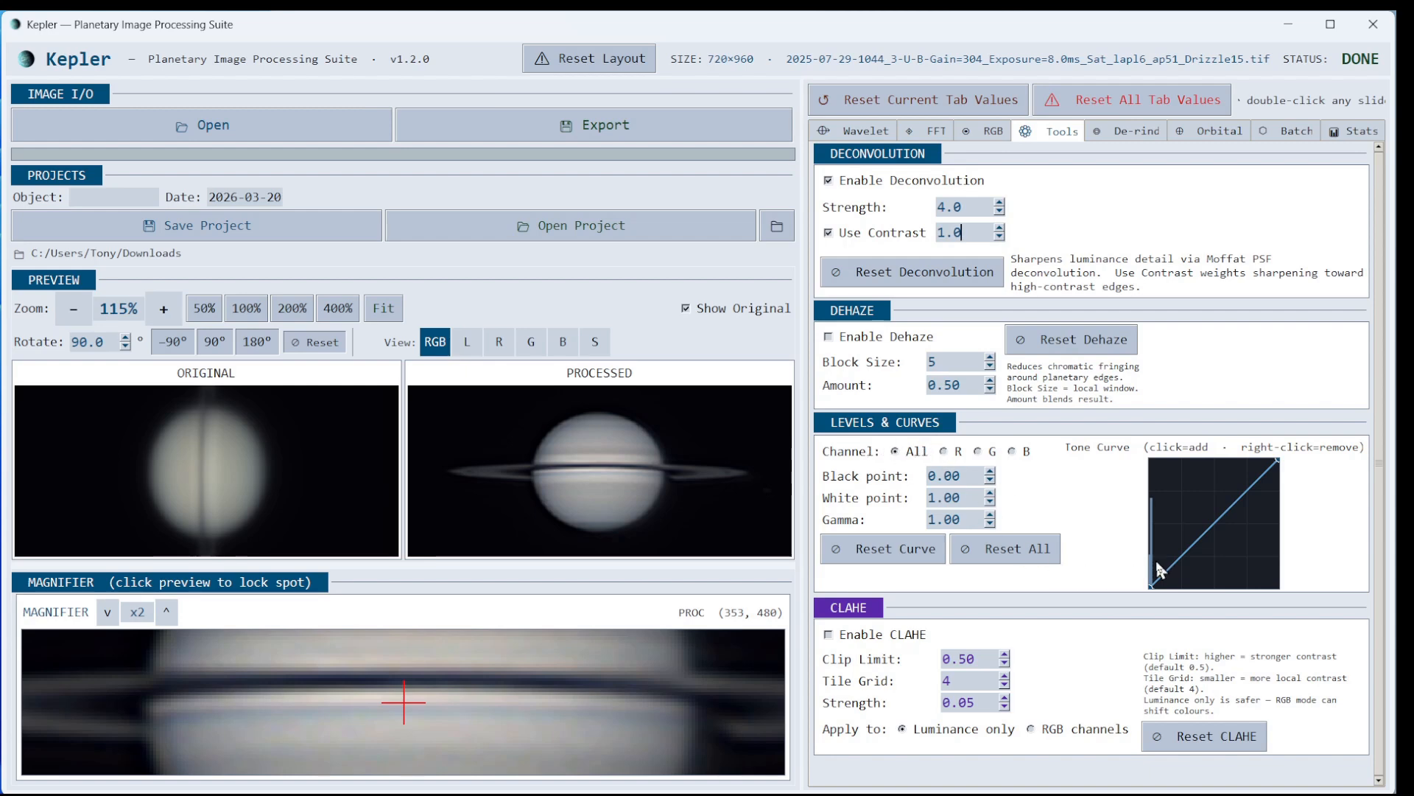
Shape the tone curve for all channels with one point in the shadows and a slightly raised point in the highlights
left_click(1189, 546)
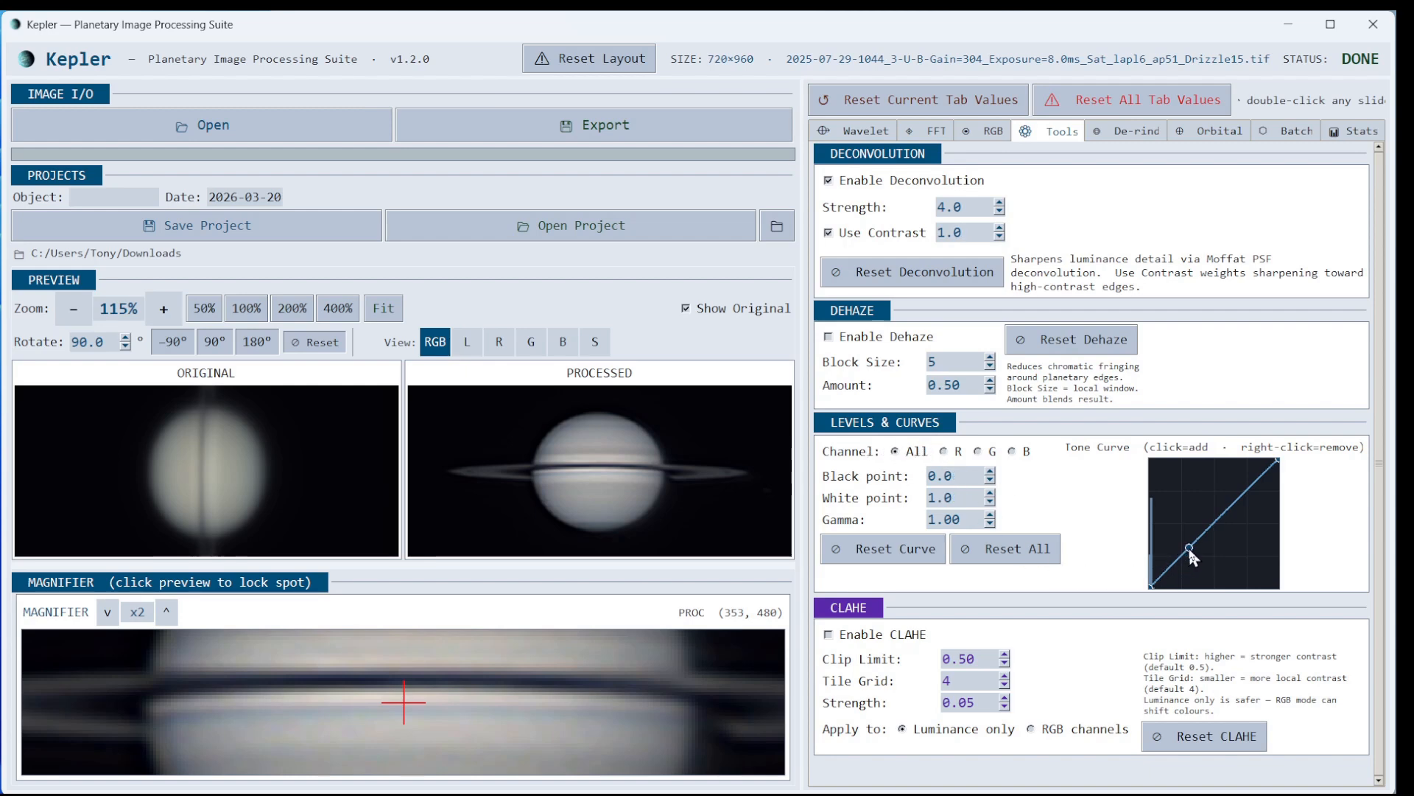
left_click(1236, 500)
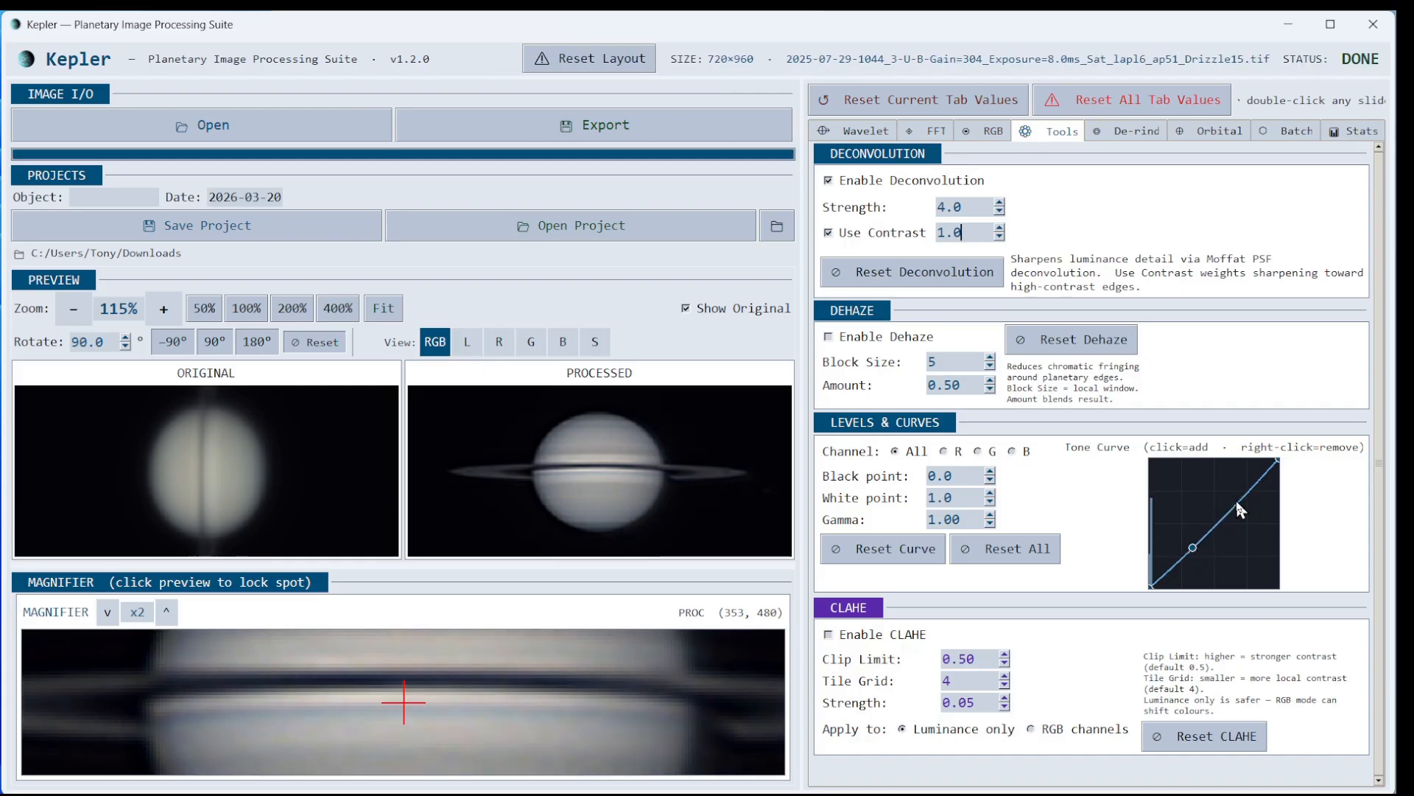
left_click_drag(1236, 501, 1236, 496)
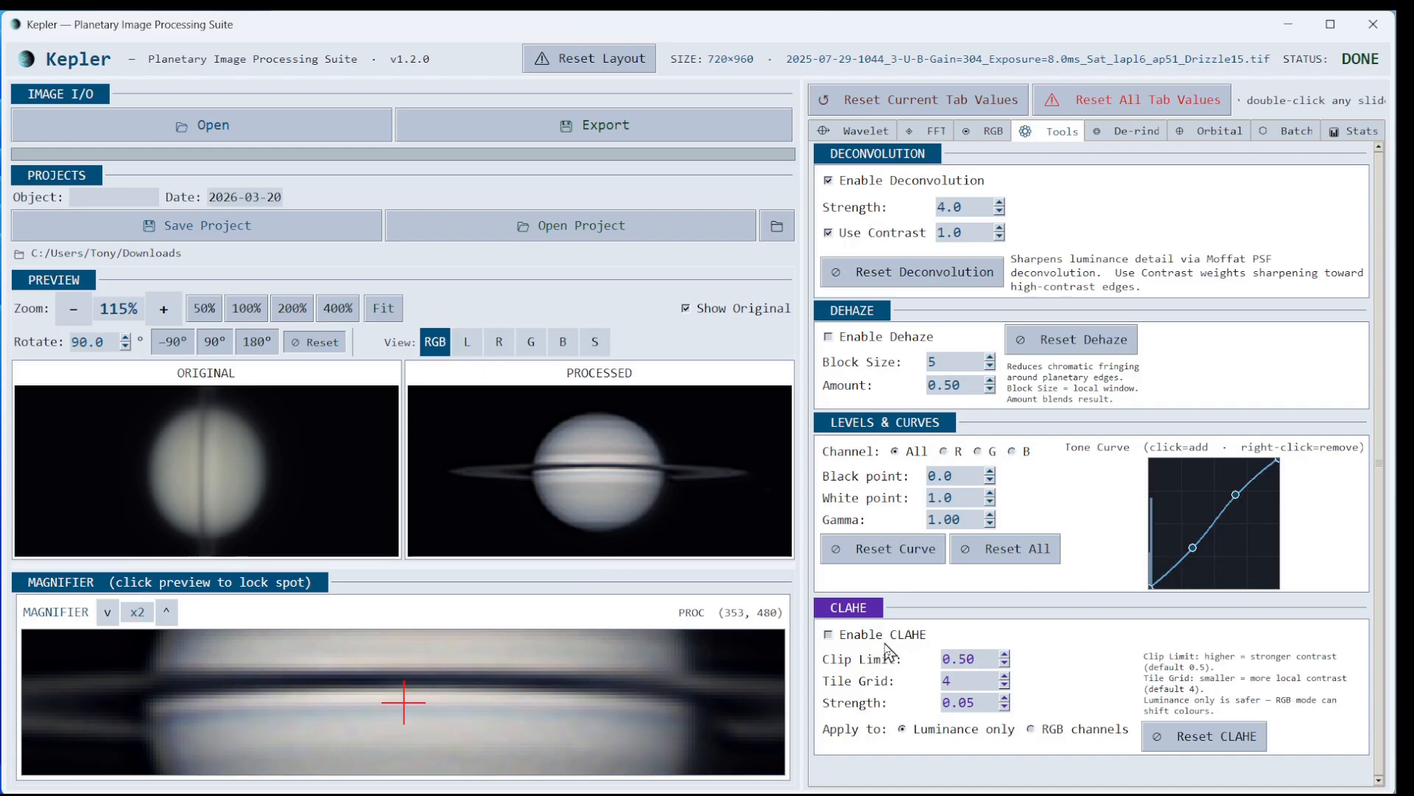
Enable CLAHE on luminance with a clip limit of 0.5 and a strength of 0.02
left_click(828, 634)
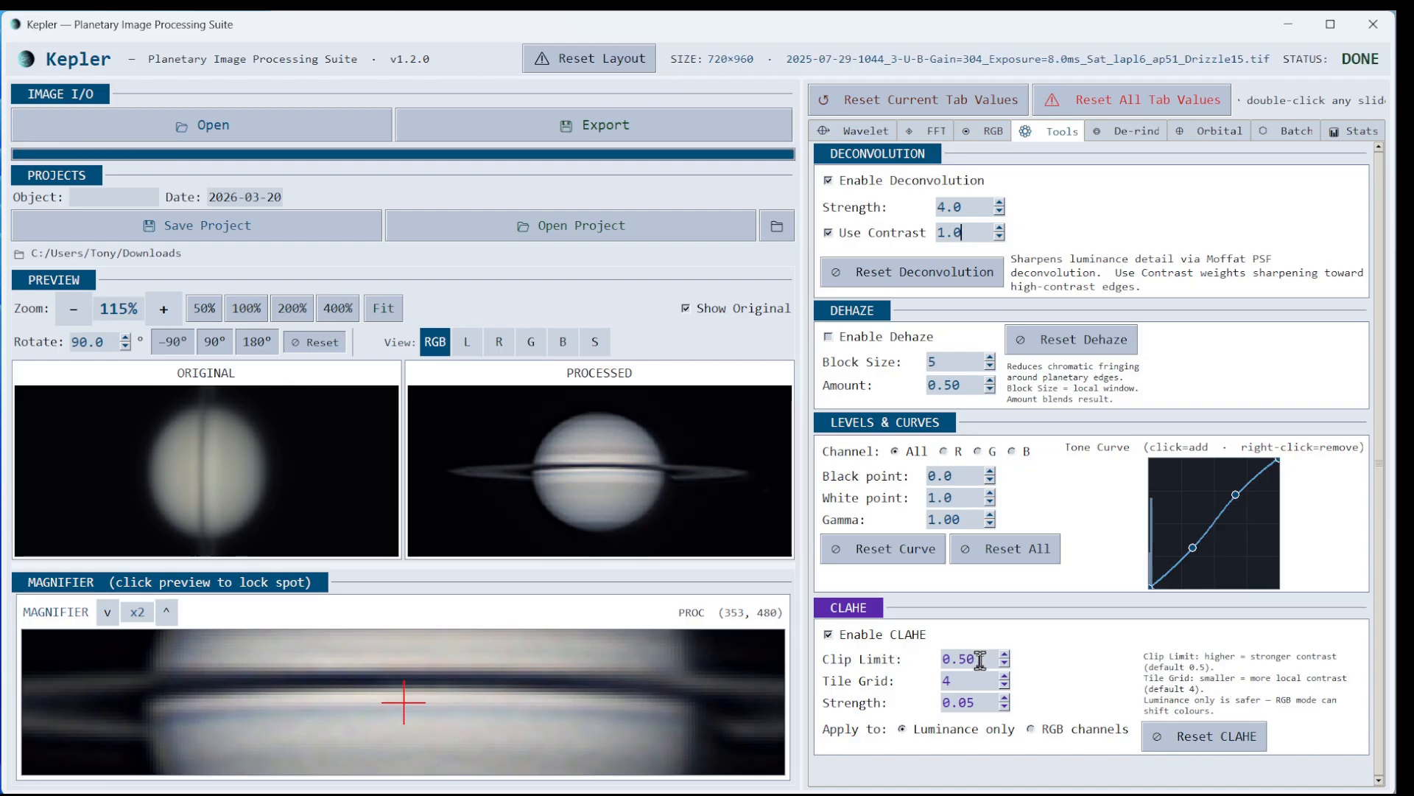
left_click(980, 660)
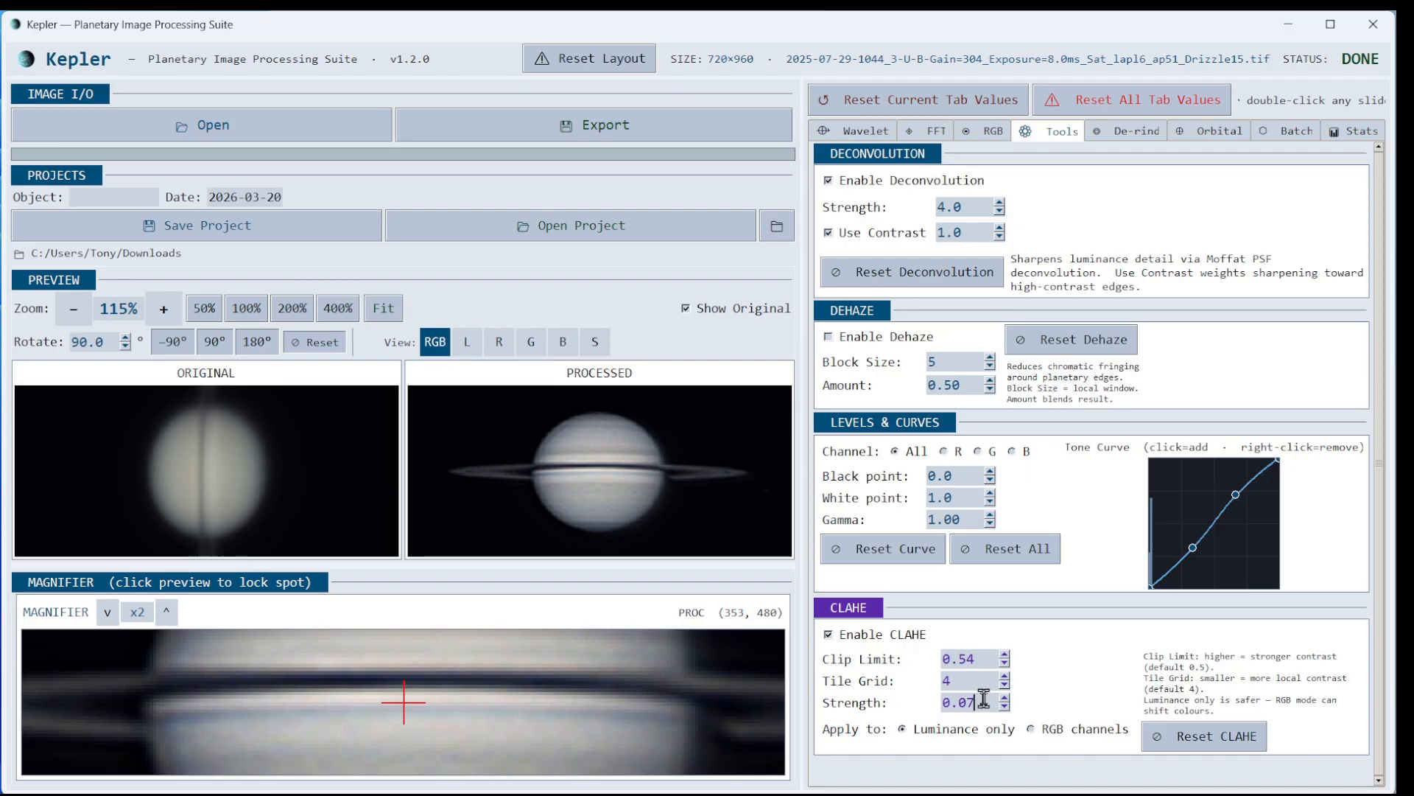
key("BackSpace")
type("5")
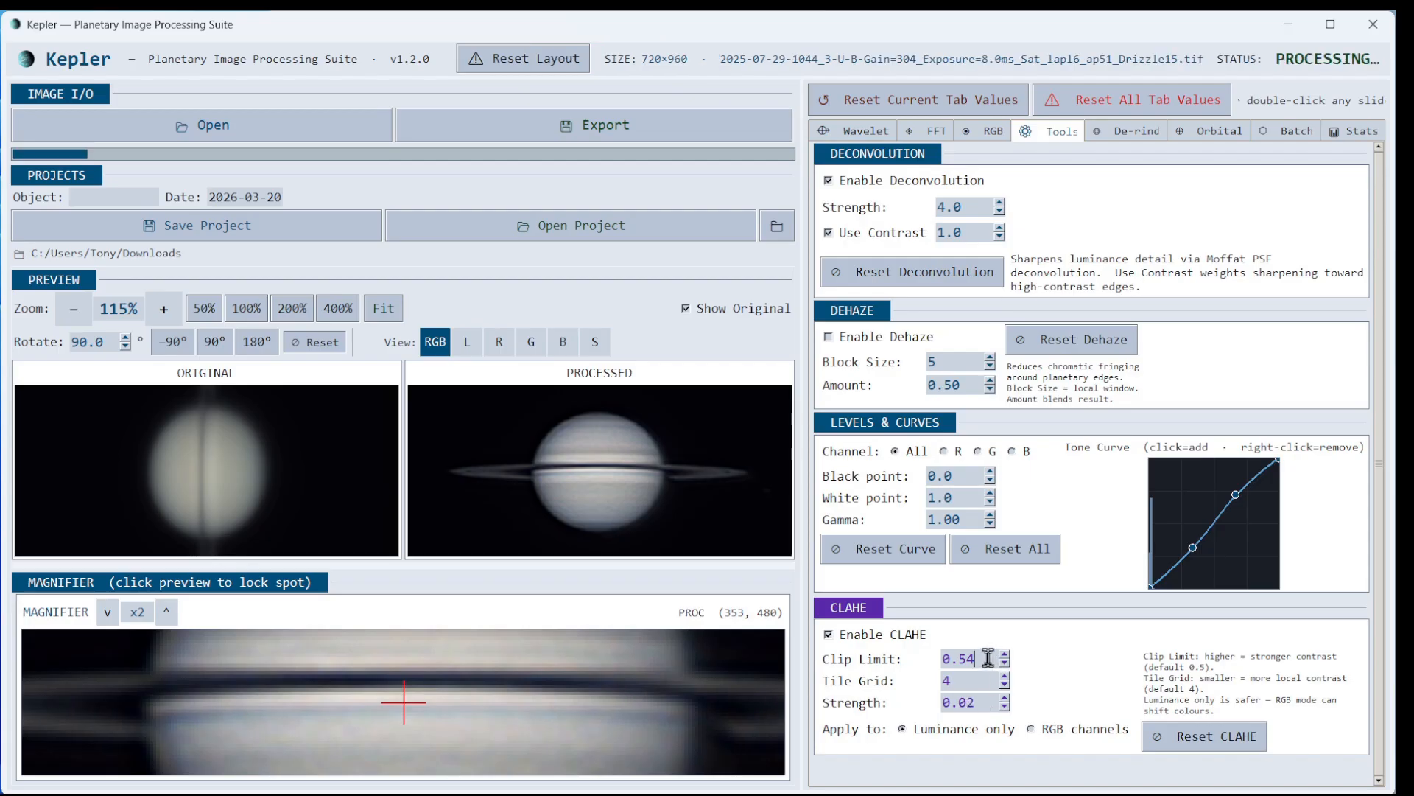
key("BackSpace")
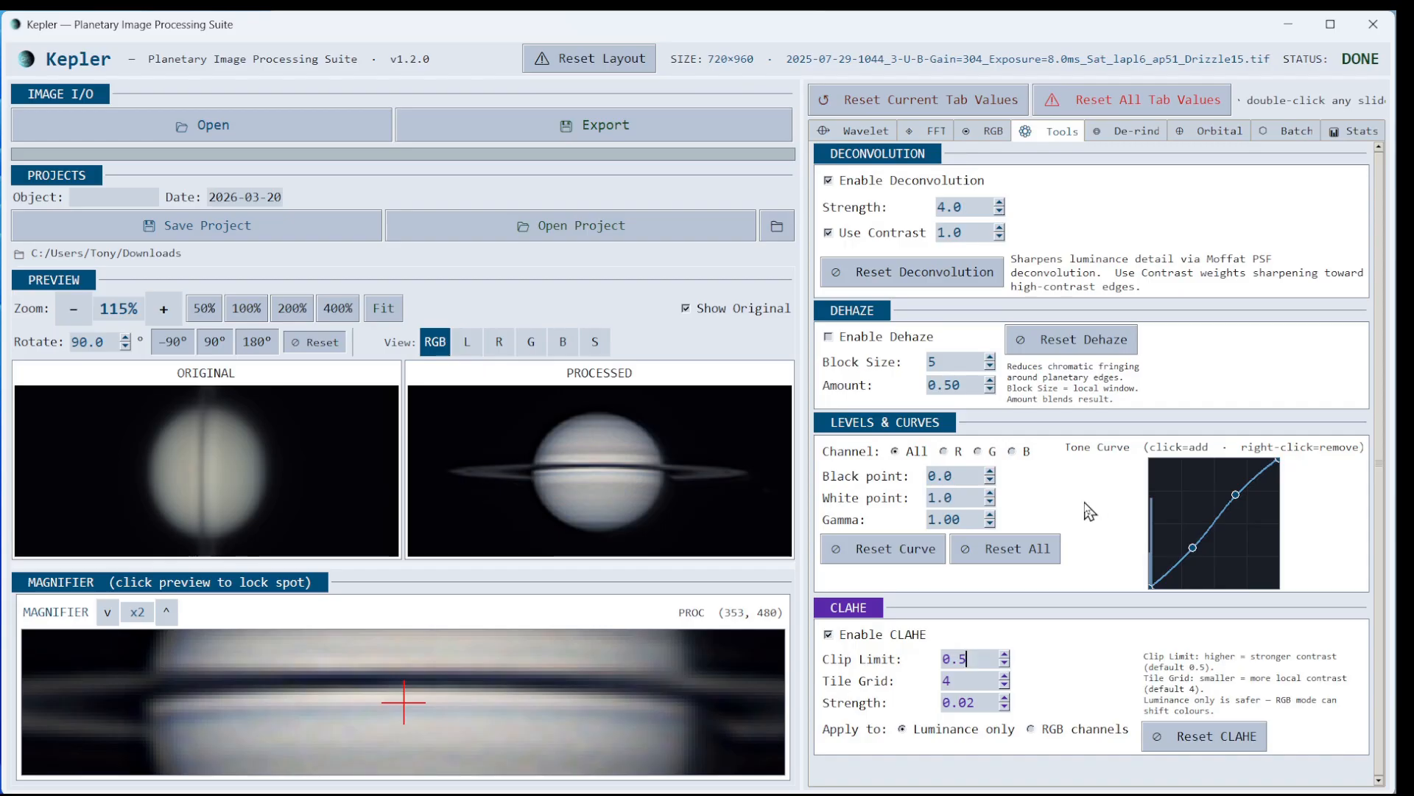
Enable de-rinding, show its mask overlay, and turn on Saturn mode to exclude the rings, with the magnifier at x1
left_click(1131, 137)
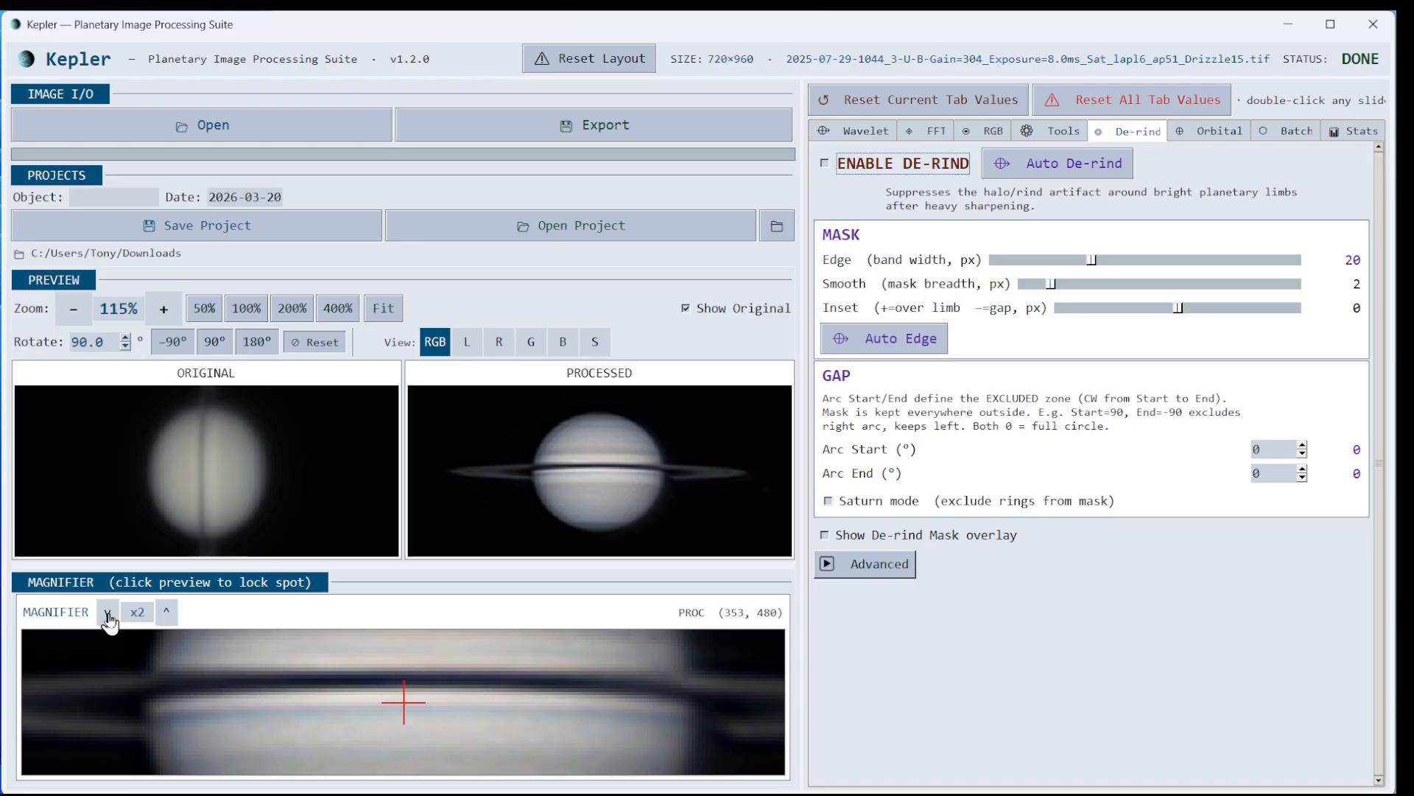
left_click(107, 612)
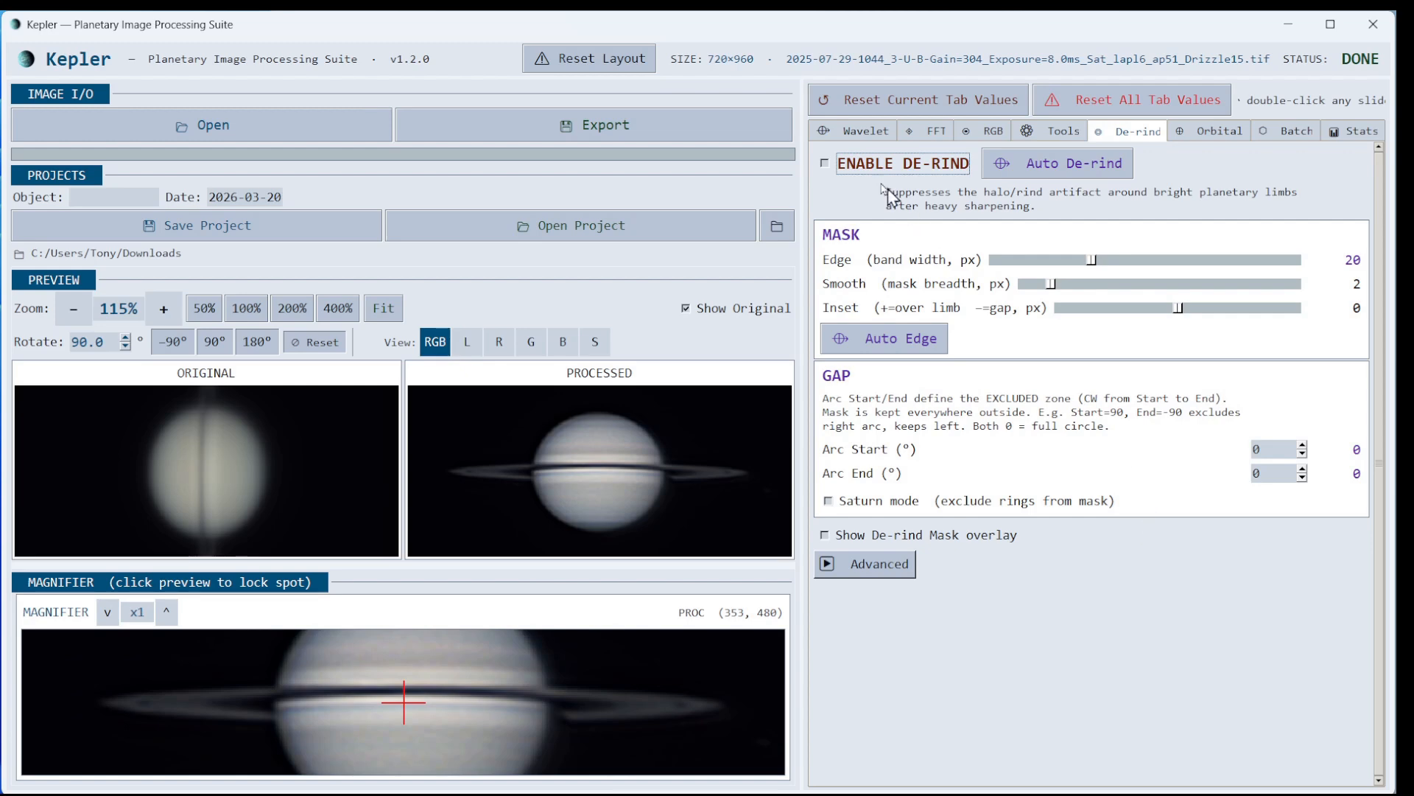
left_click(825, 163)
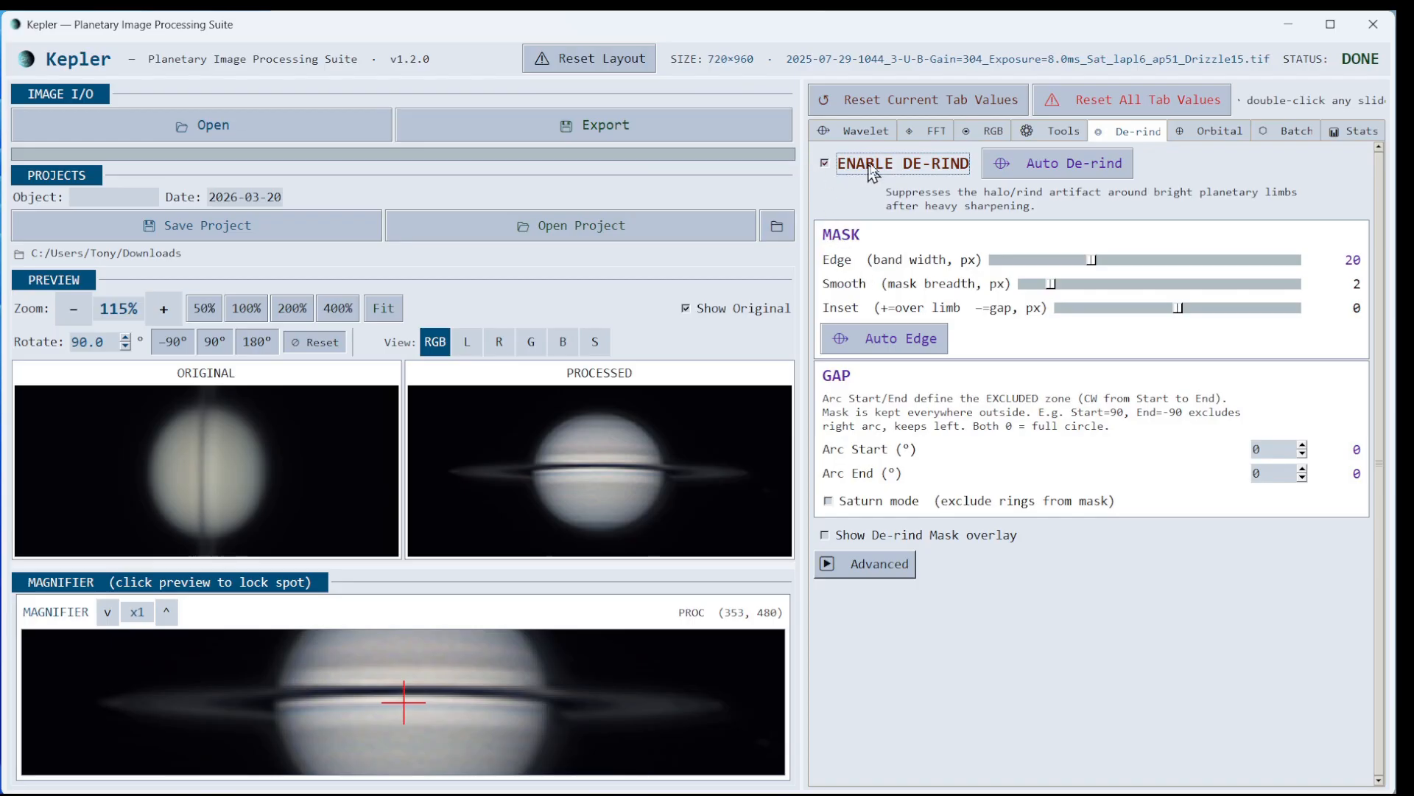
left_click(825, 535)
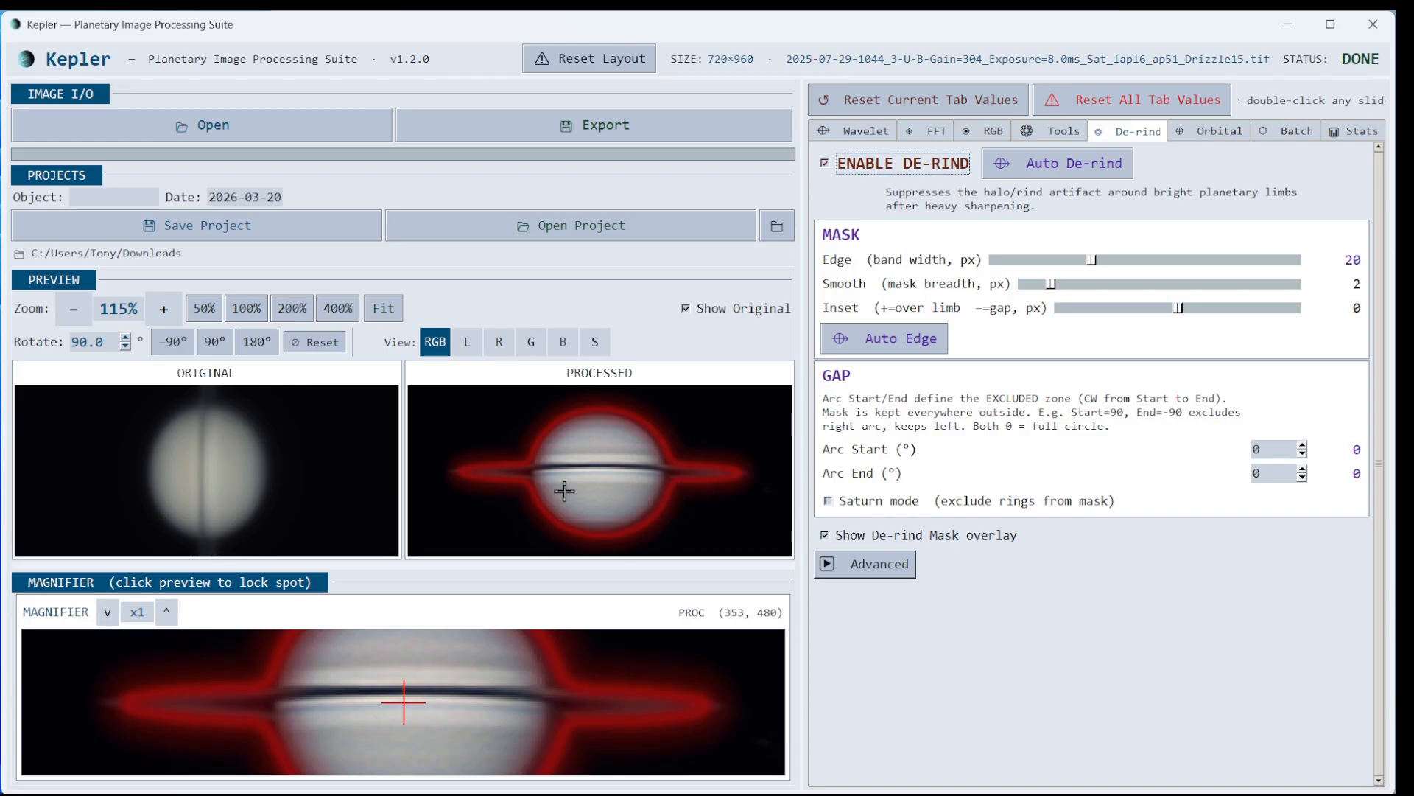
left_click(829, 502)
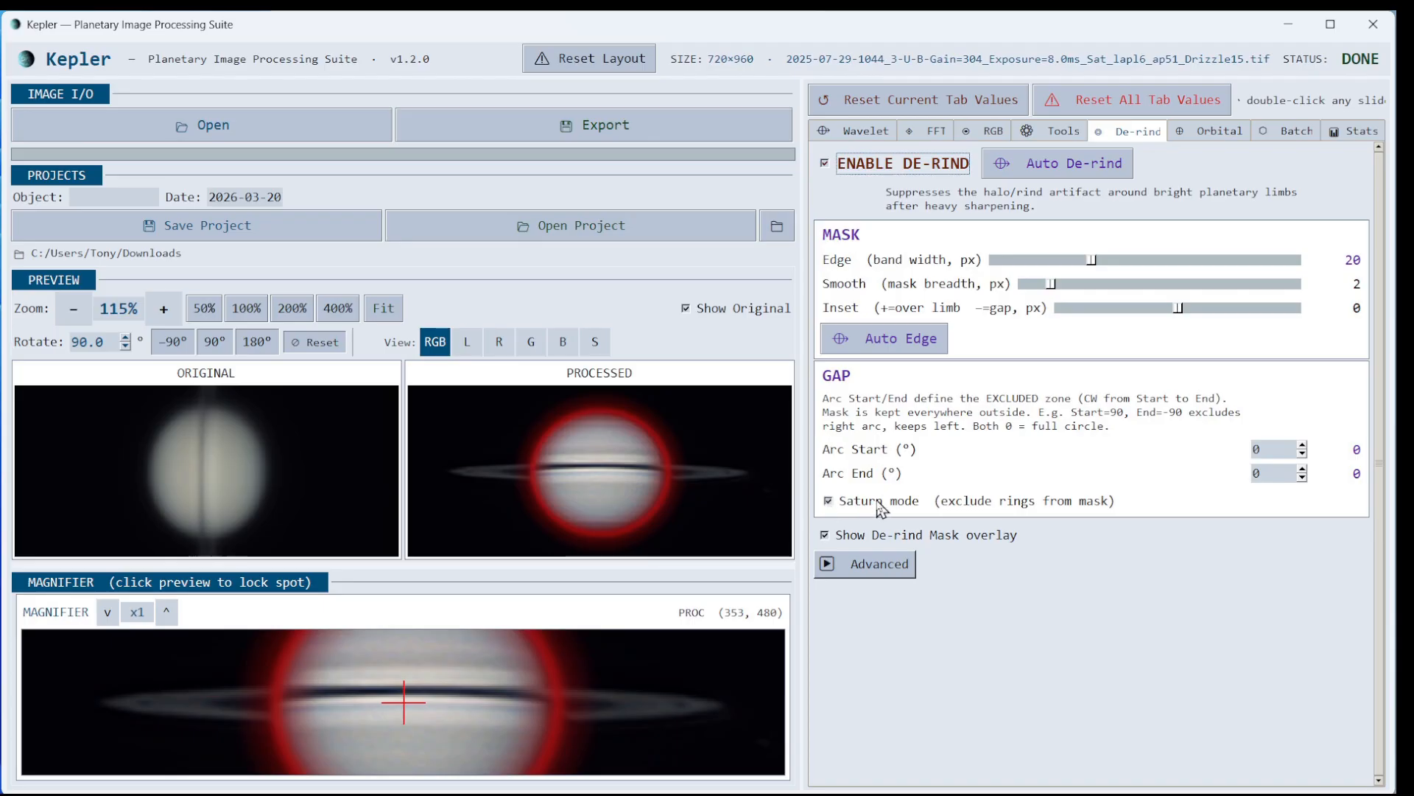
Set the de-rind gap's Arc Start to -125° to exclude the upper limb from the mask
left_click(1283, 448)
scroll(1283, 449, "down", 7)
scroll(1283, 448, "down", 5)
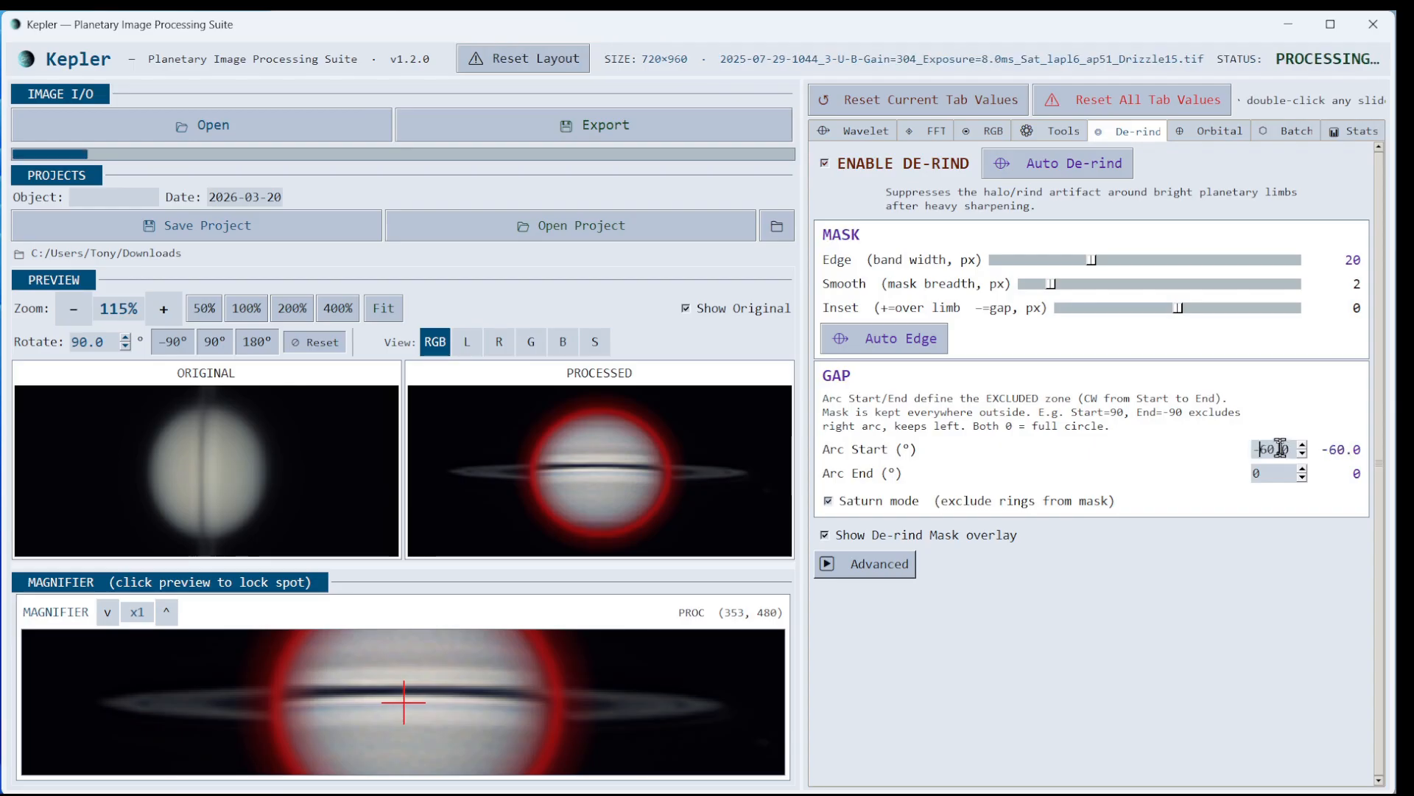
scroll(1281, 447, "down", 3)
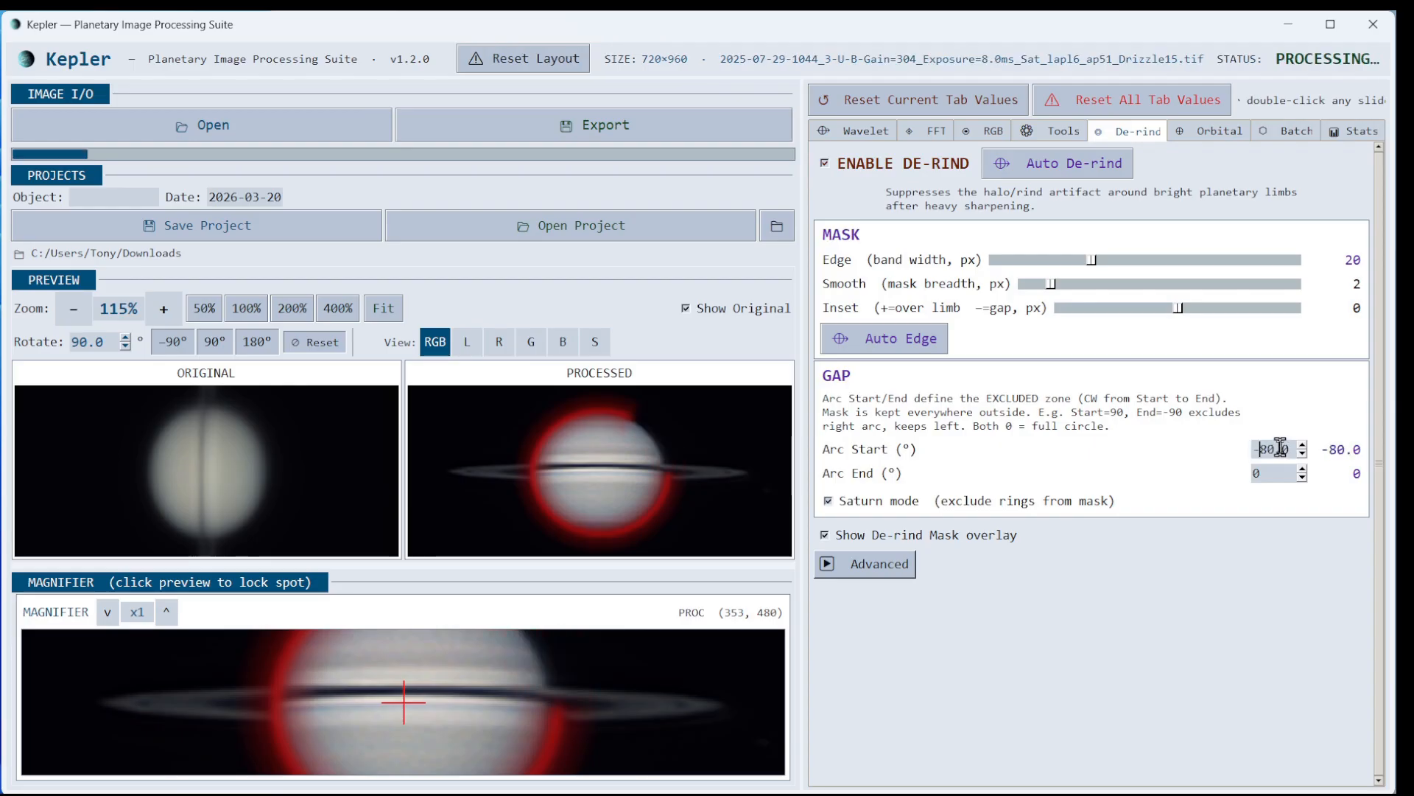
scroll(1280, 447, "down", 2)
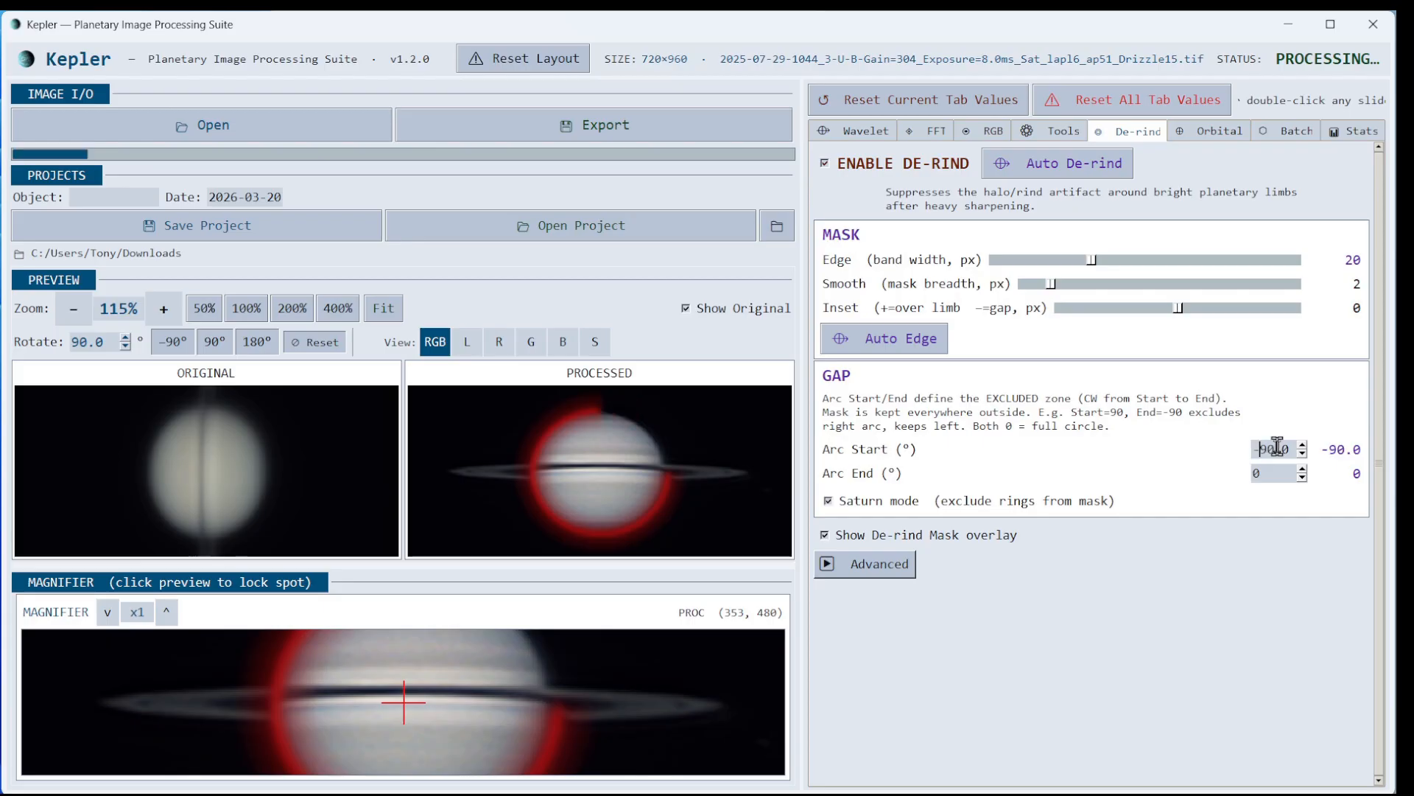
scroll(1278, 447, "down", 1)
scroll(1278, 447, "down", 1)
scroll(1278, 447, "down", 3)
scroll(1276, 447, "down", 1)
Set the gap's Arc End to 115° and readjust Arc Start to -115° so the mask covers a symmetric arc
left_click(1274, 475)
type("60")
scroll(1271, 472, "up", 5)
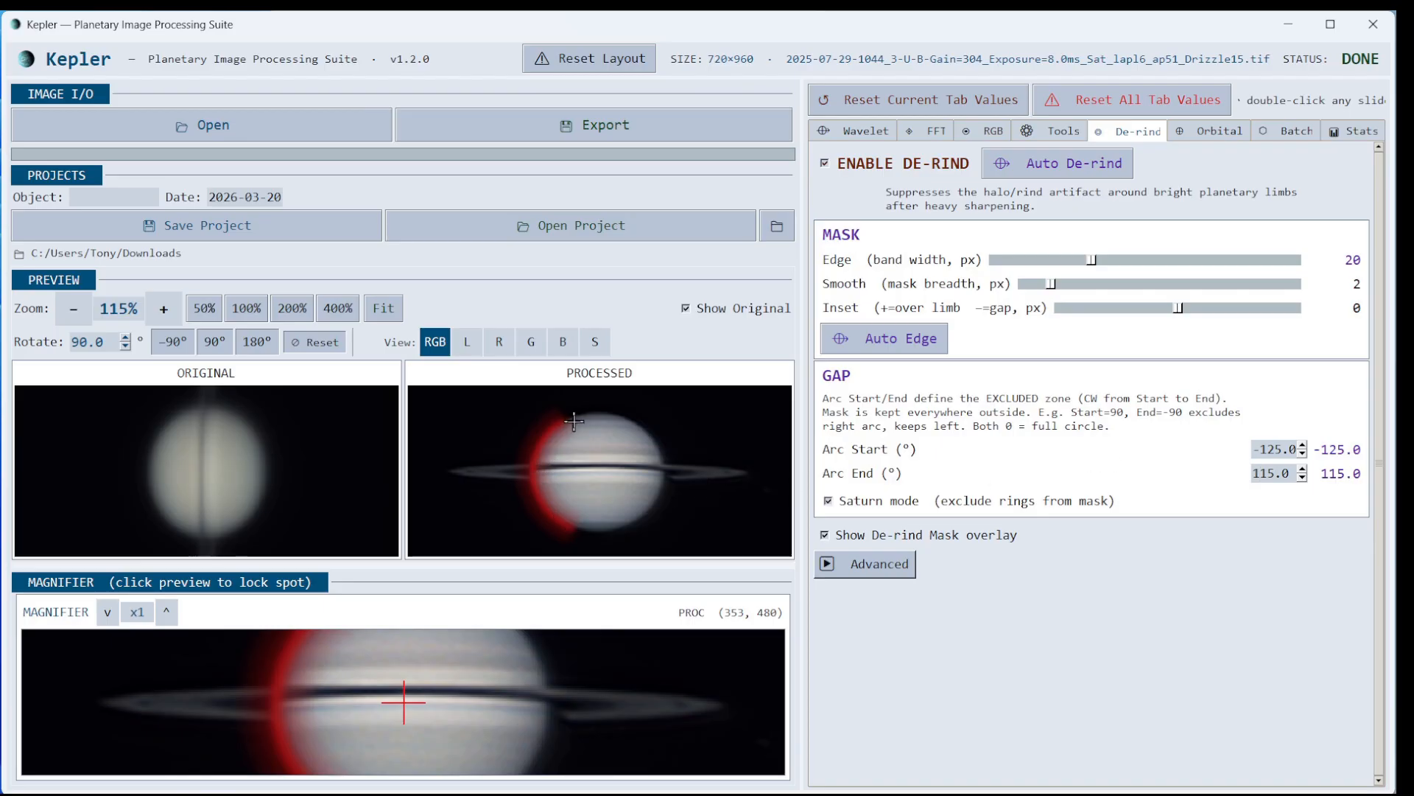
left_click(1271, 448)
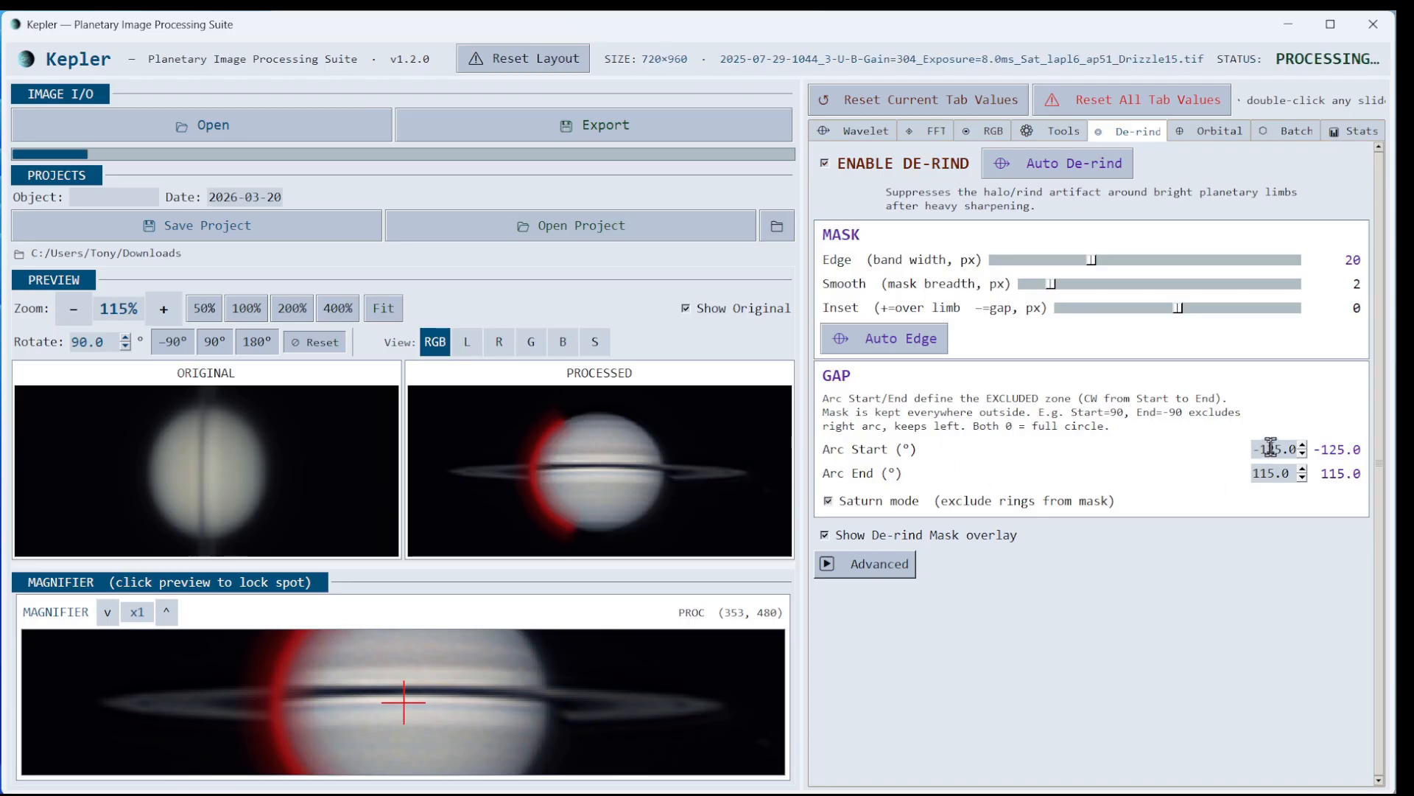
scroll(1270, 448, "up", 1)
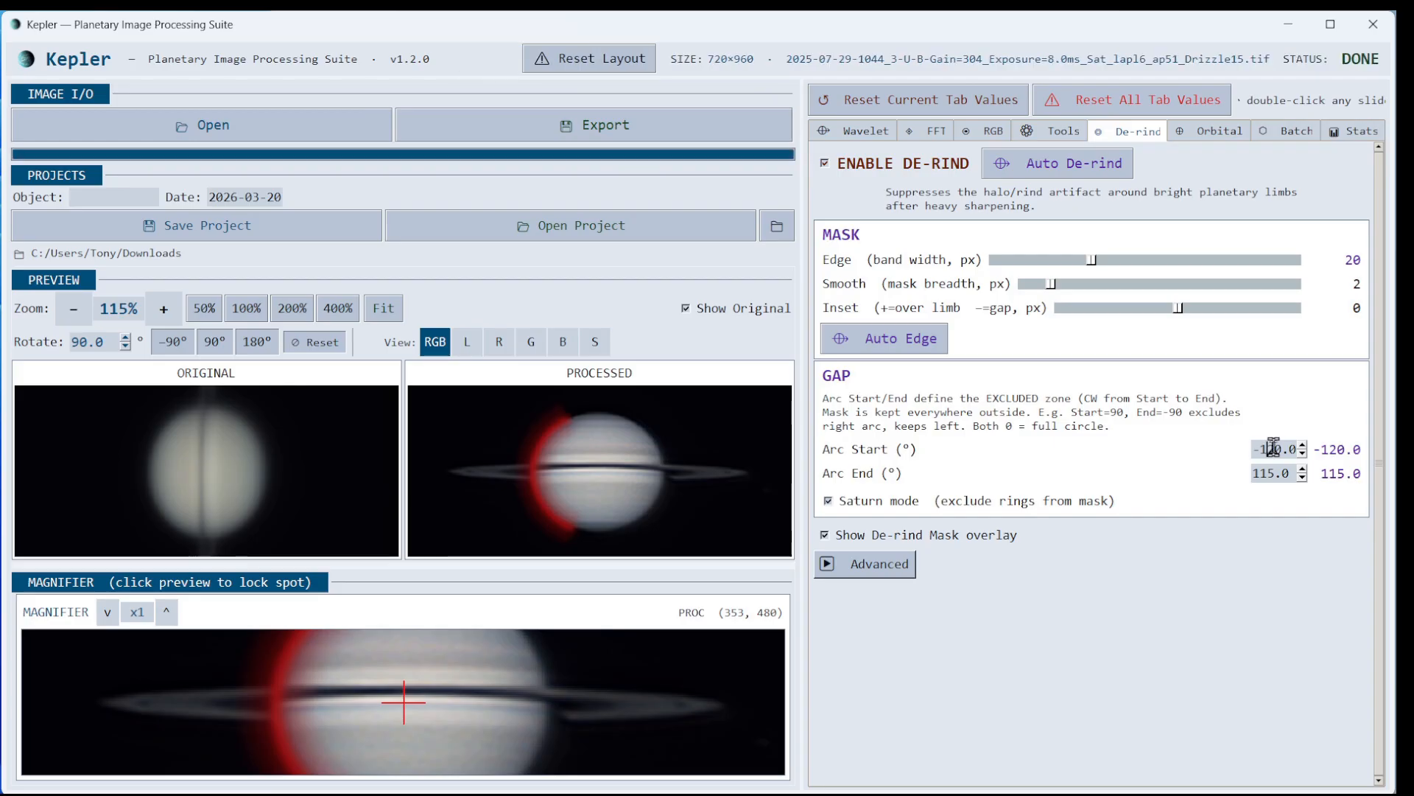
scroll(1273, 448, "up", 1)
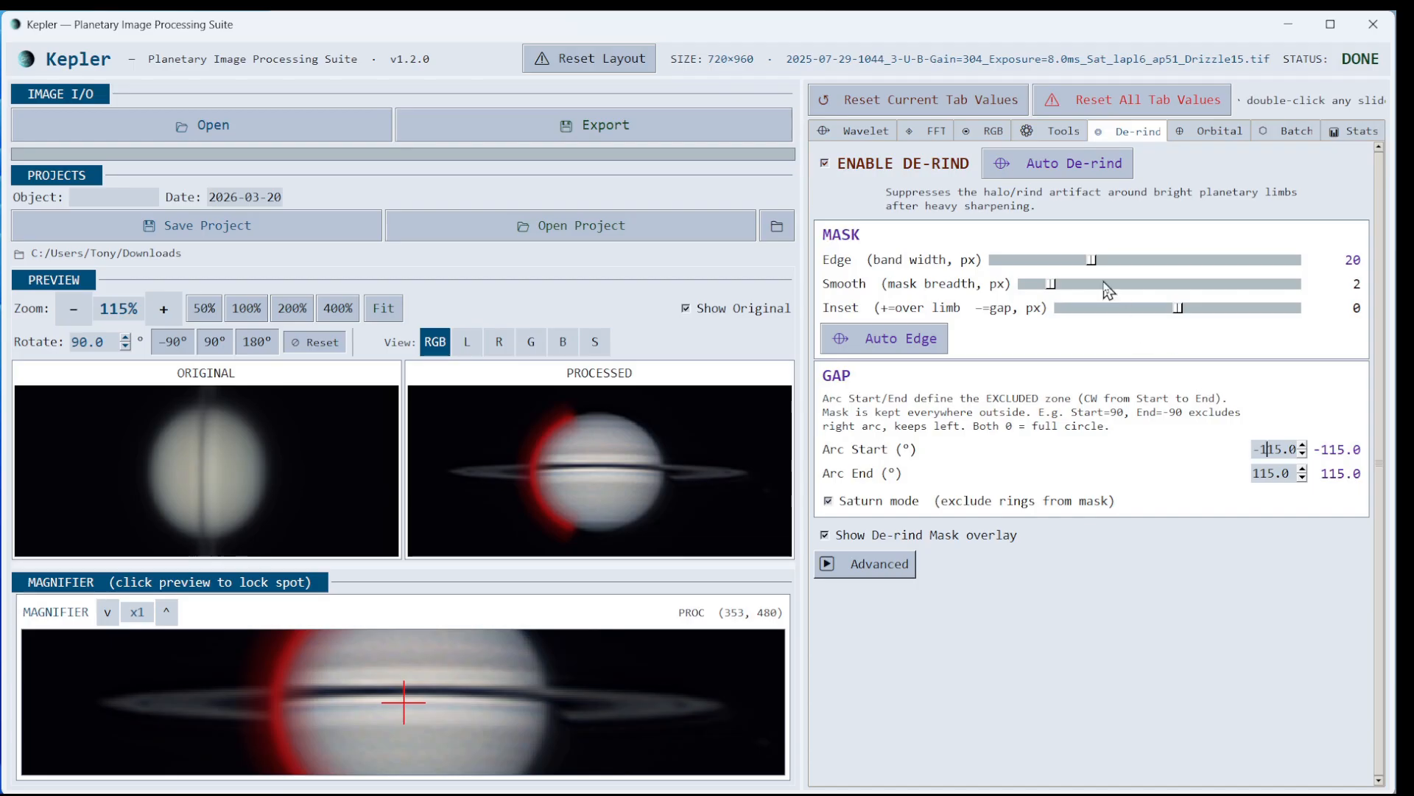
Try mask edge band widths of 60 px and 1 px, and return the edge to 20 px
left_click_drag(1093, 264, 1298, 264)
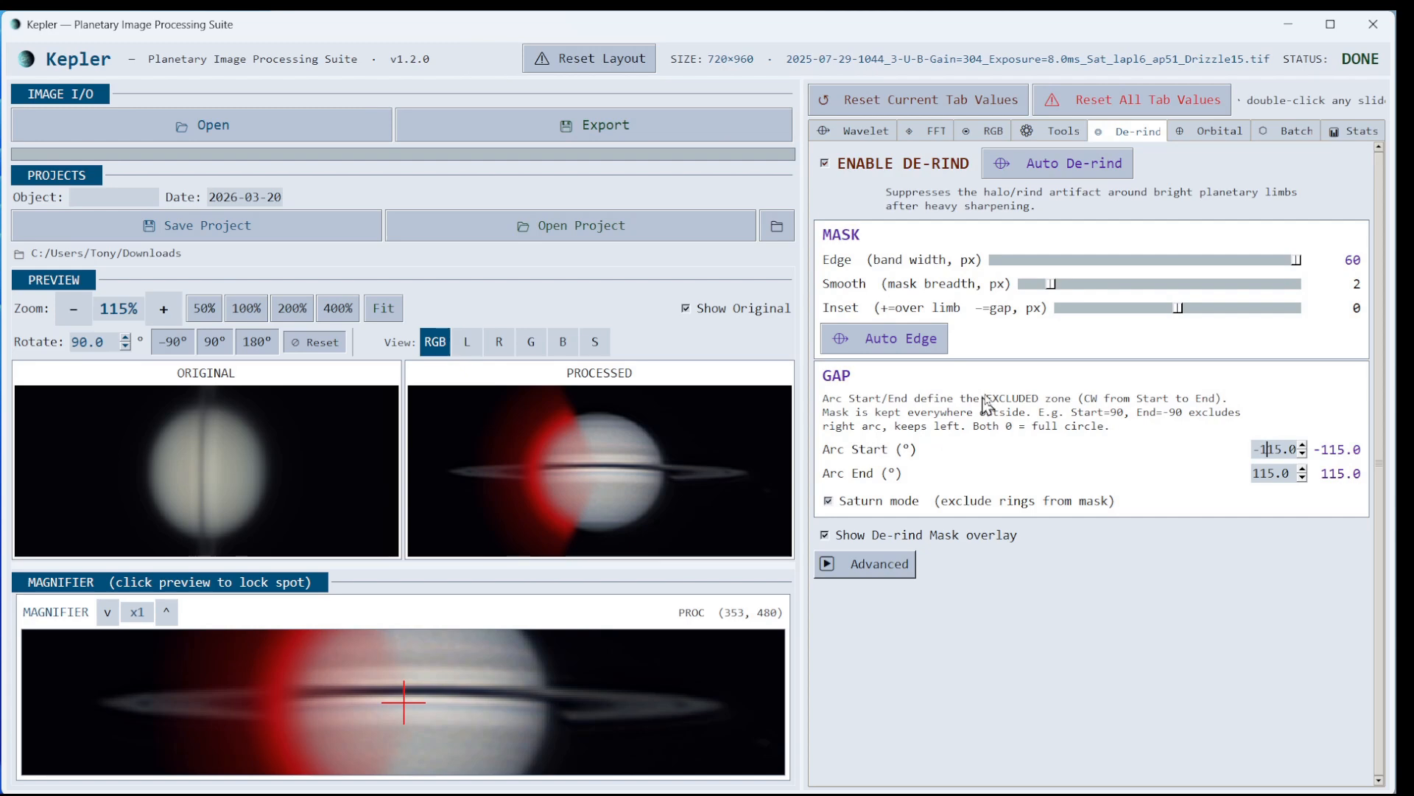
left_click_drag(1297, 261, 920, 284)
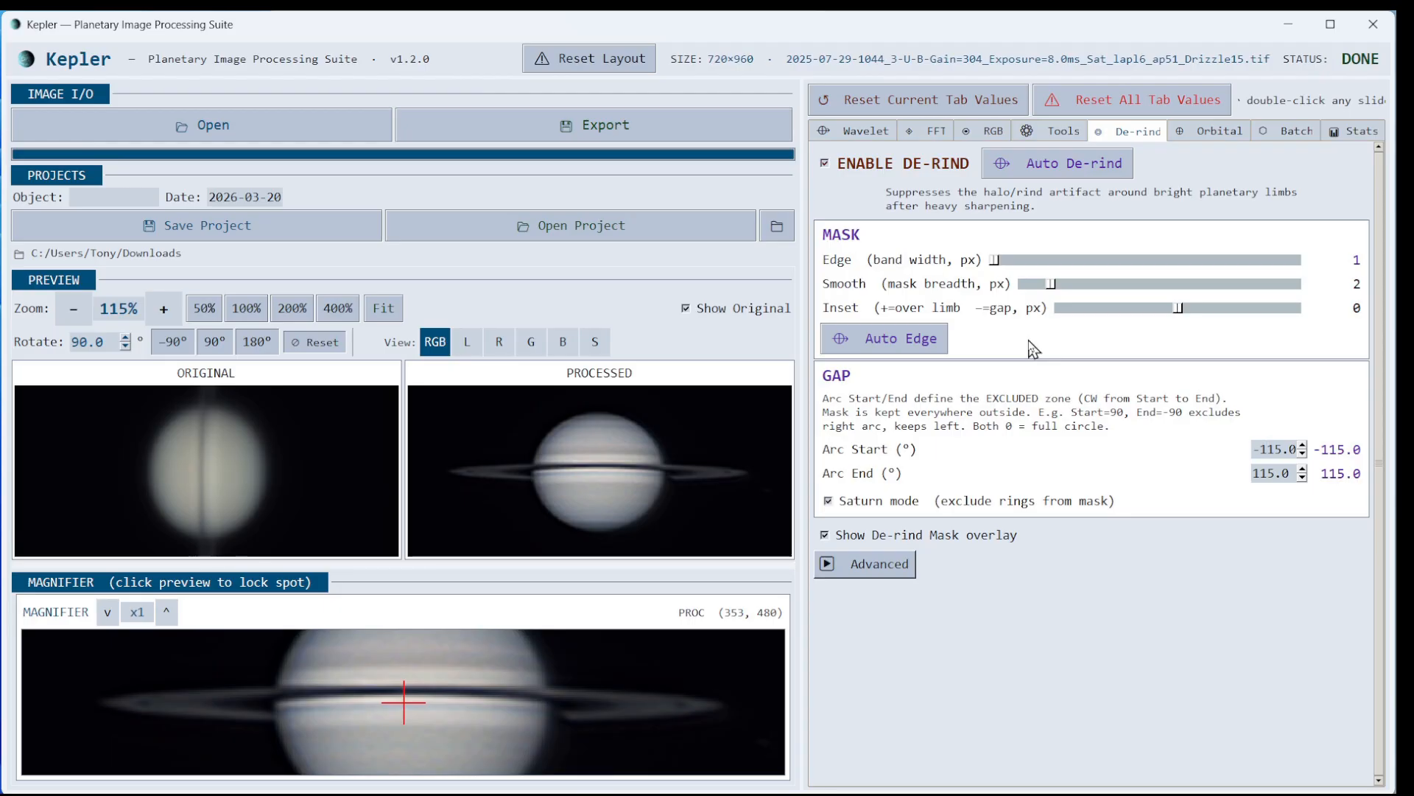
left_click_drag(995, 261, 1094, 261)
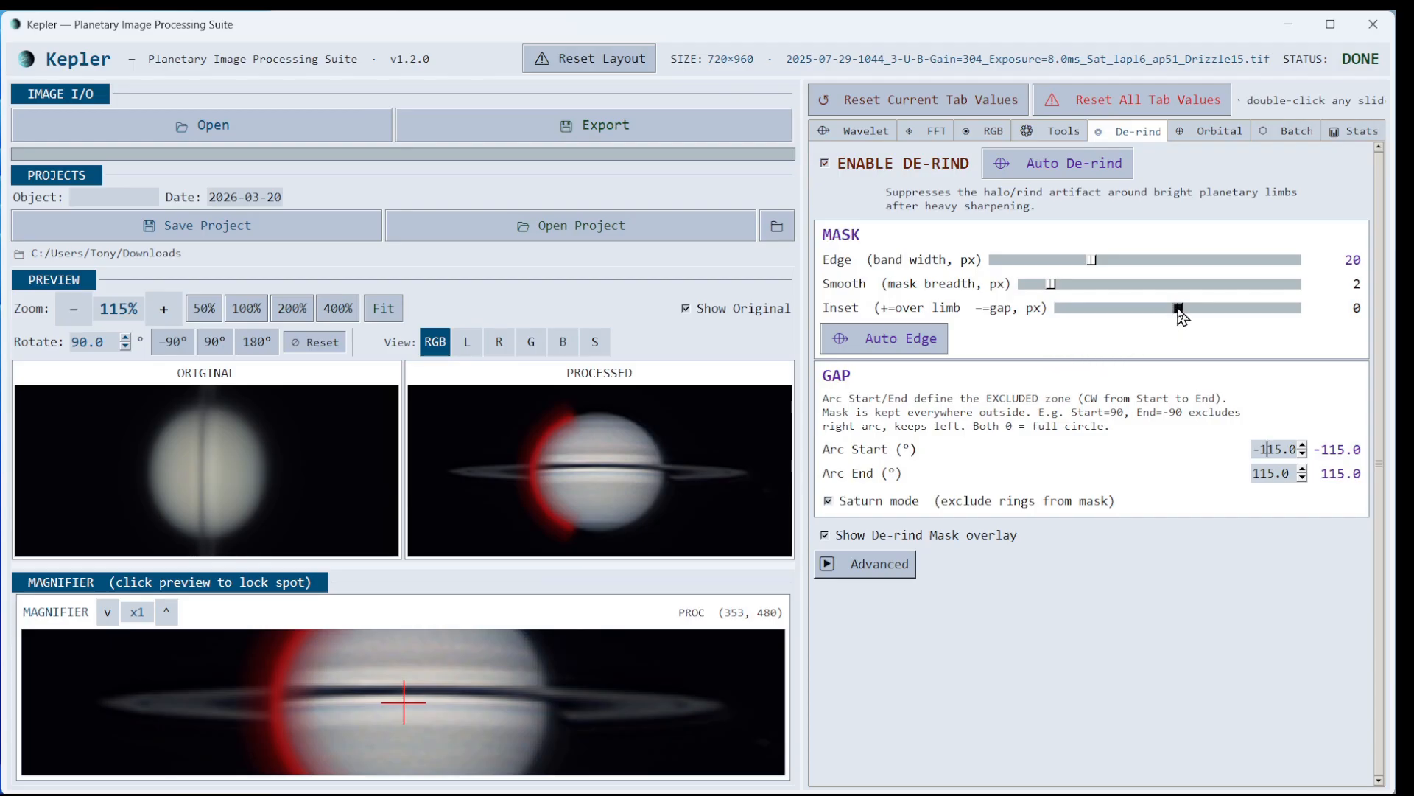
Try a de-rind mask inset of 30 px and settle on an inset of 8 px
left_click_drag(1178, 310, 1300, 310)
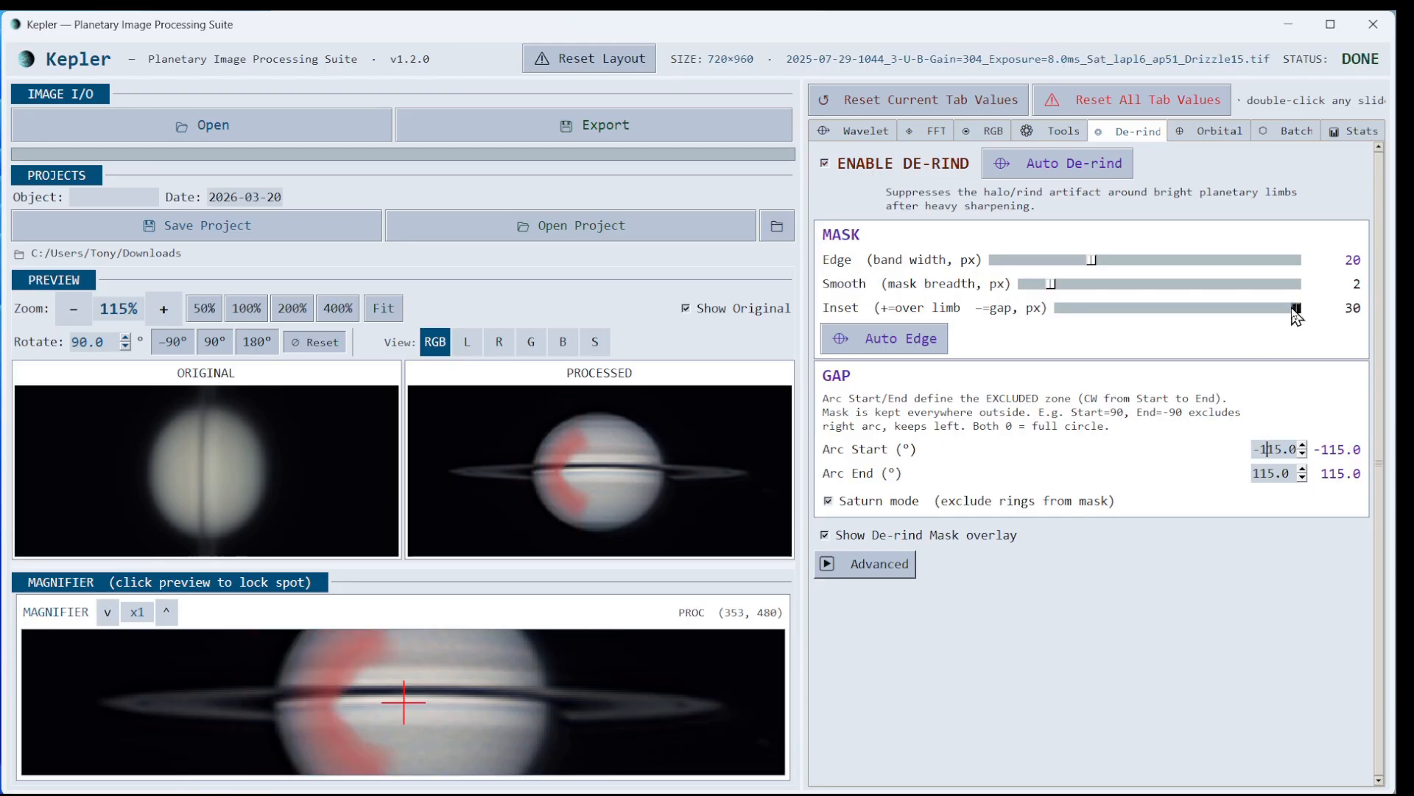
left_click_drag(1297, 315, 1209, 316)
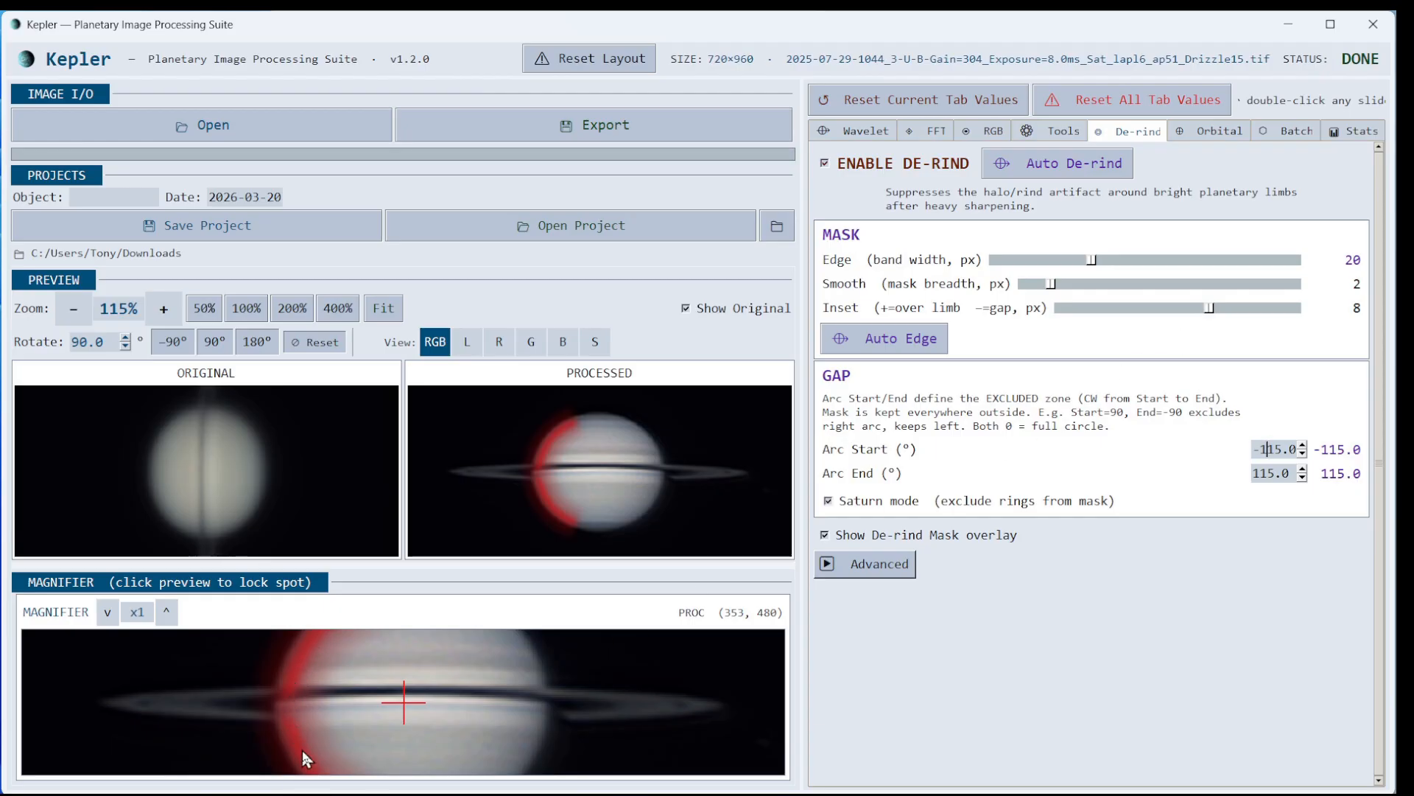
Hide the de-rind mask overlay and compare the image with de-rinding off and on, leaving it enabled
left_click(824, 536)
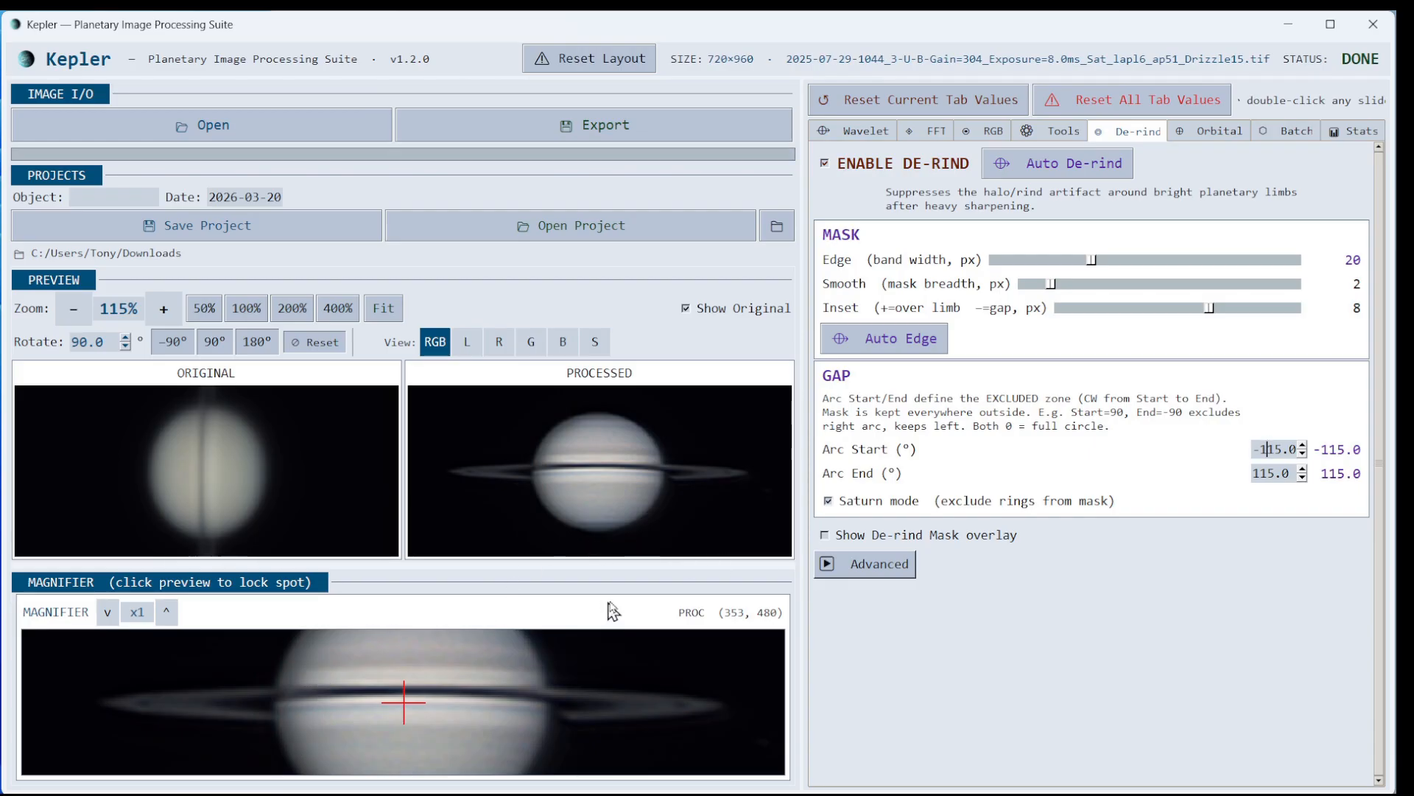
left_click(825, 165)
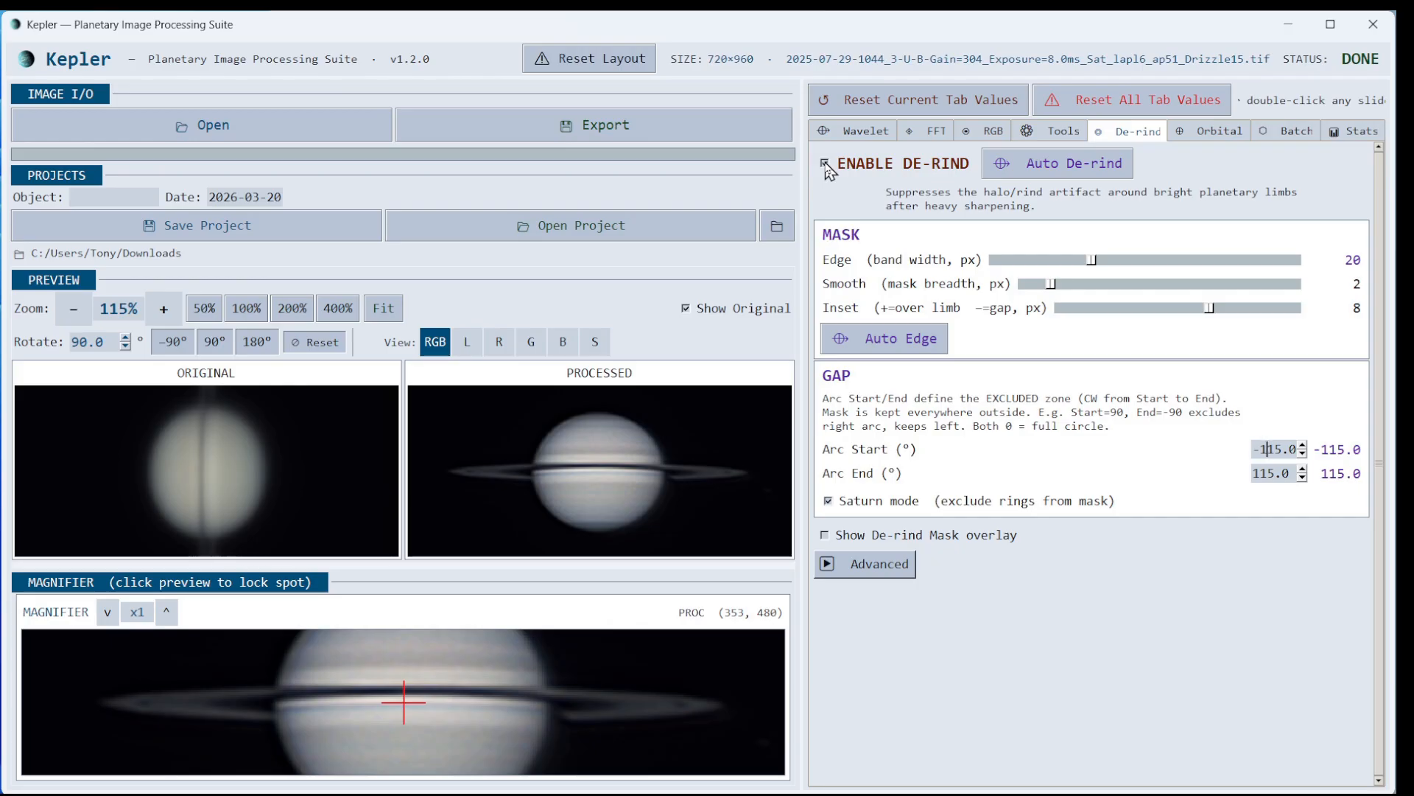
left_click(826, 166)
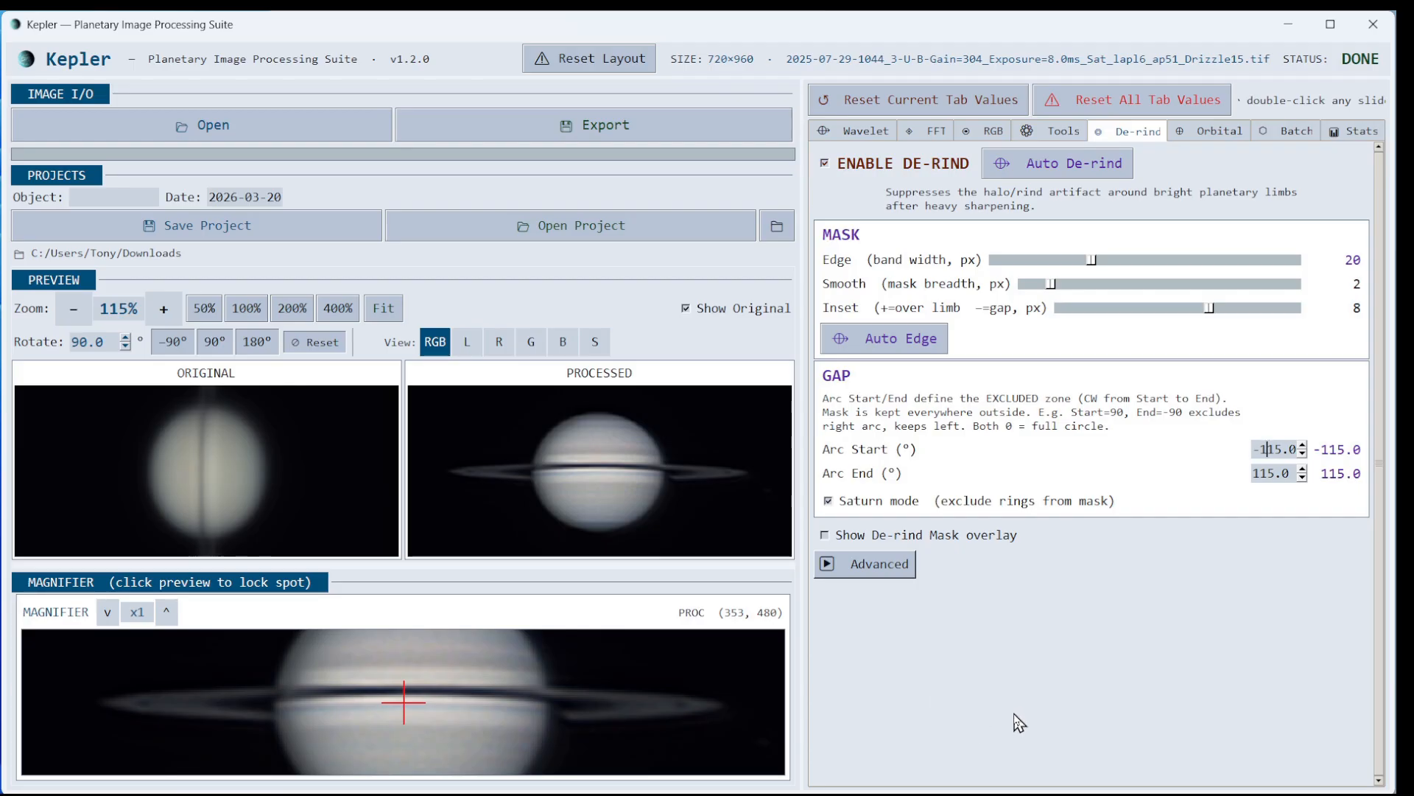
Enable Moon Recovery and raise the temporary preview brightness boost to 20.0× to reveal faint moons
left_click(1216, 137)
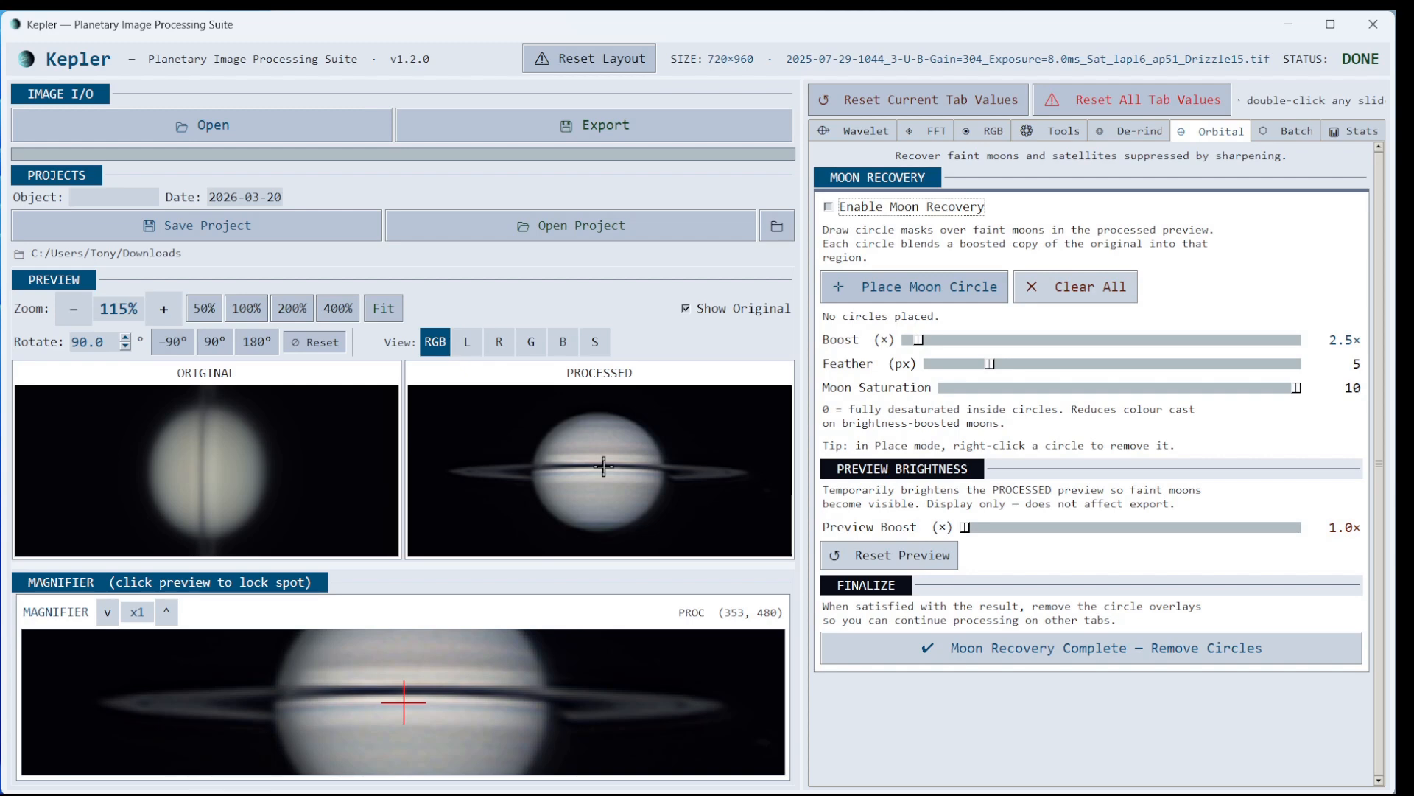
scroll(604, 467, "down", 1)
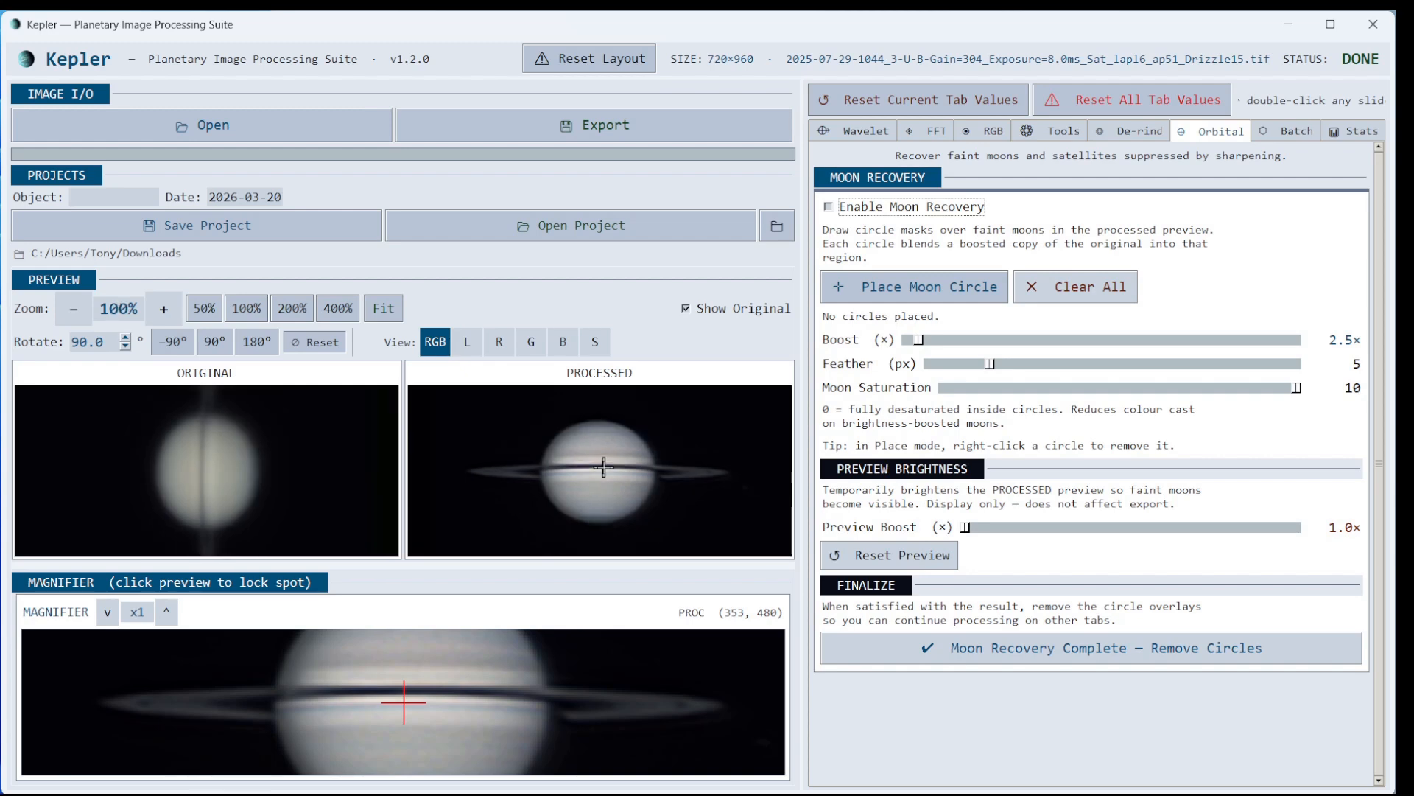
scroll(603, 467, "down", 1)
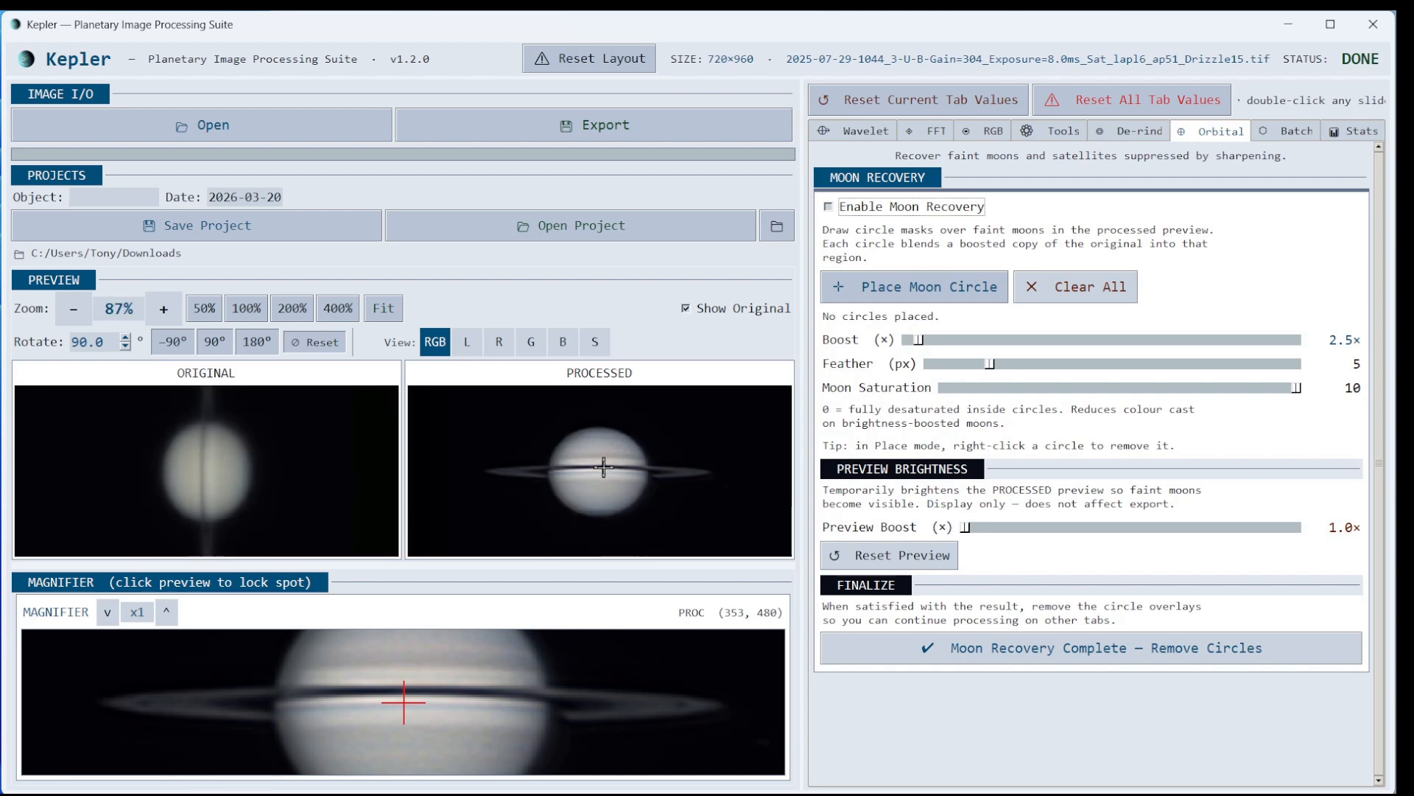
left_click(829, 207)
left_click_drag(967, 534, 1335, 536)
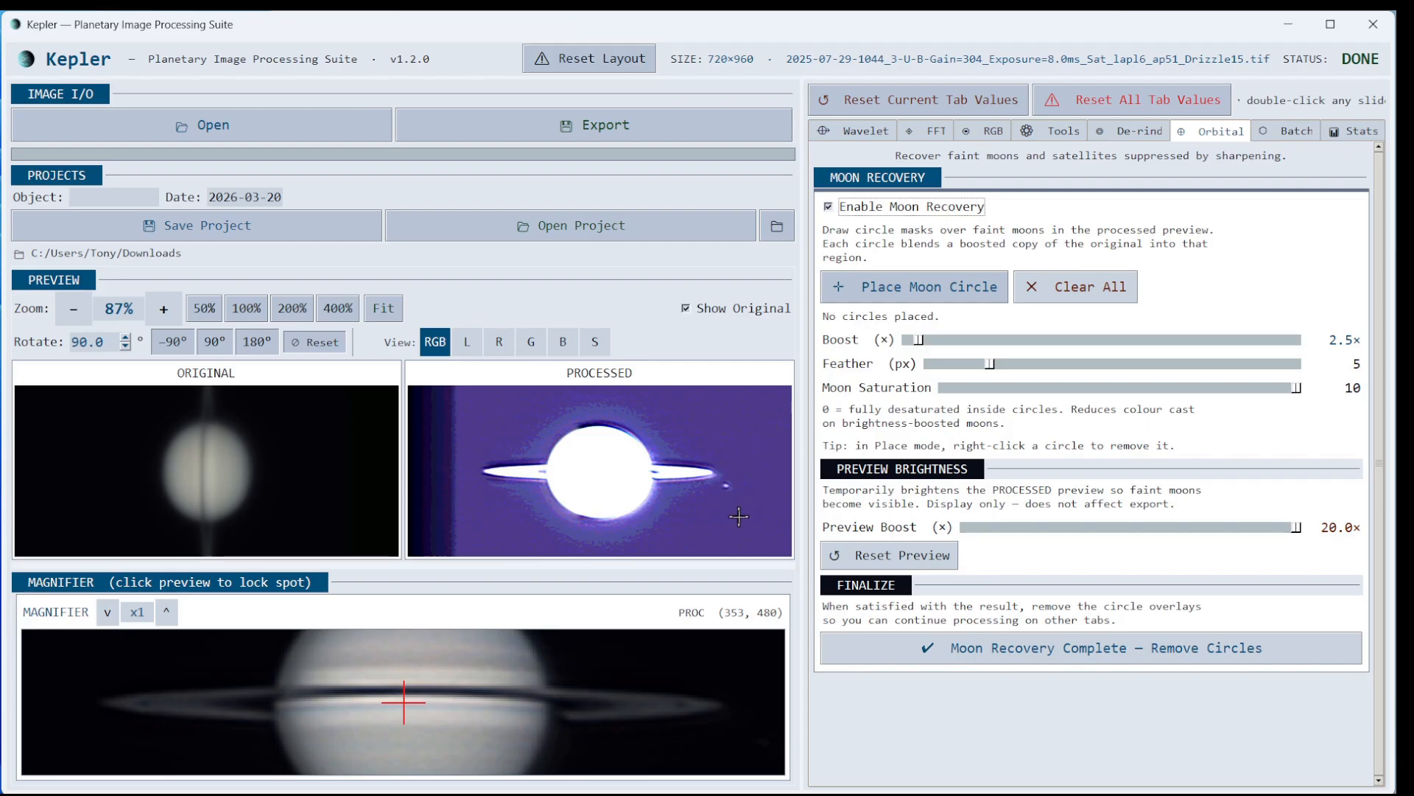
Place a small moon circle tightly around the faint moon just beyond the tip of Saturn's rings
scroll(739, 517, "up", 3)
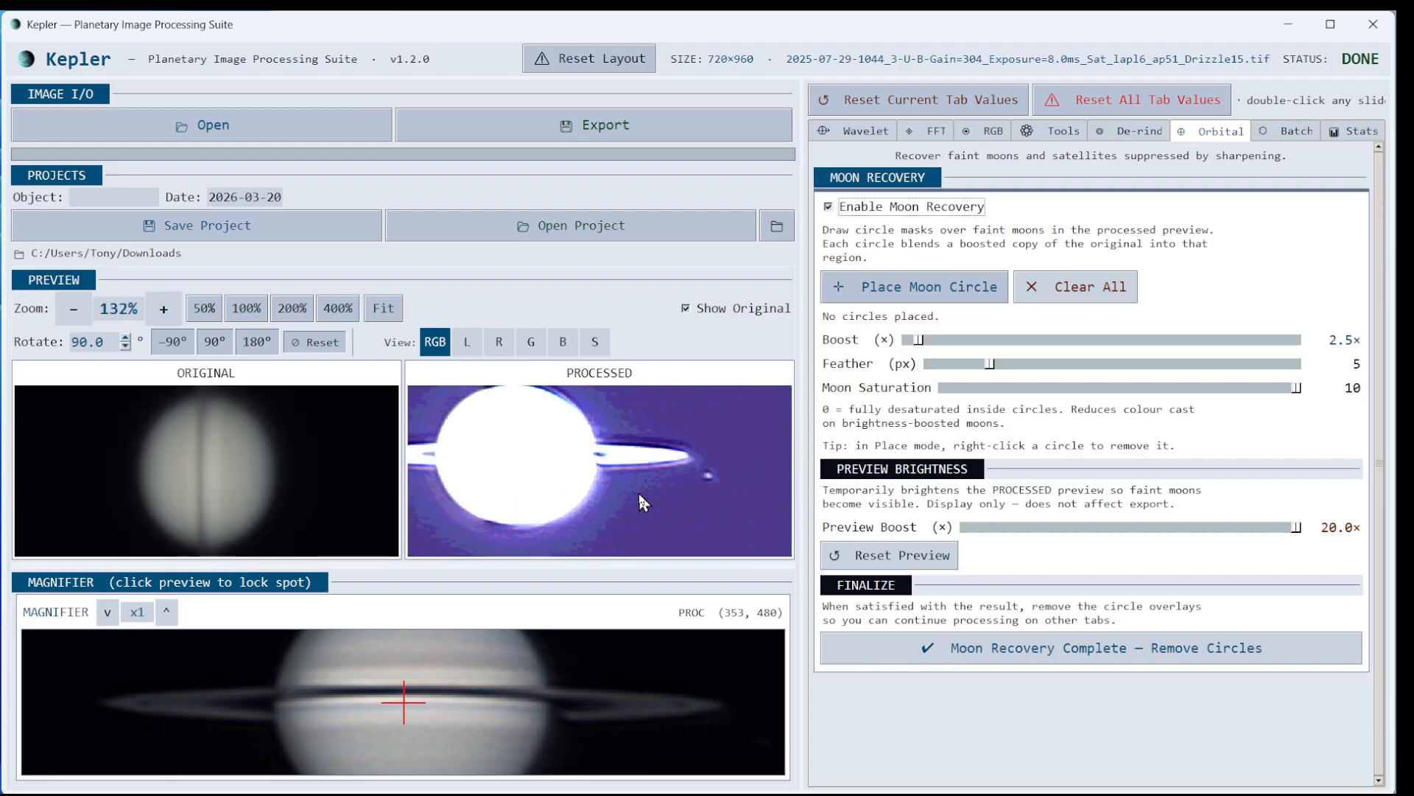
scroll(639, 493, "up", 3)
left_click_drag(737, 516, 561, 498)
scroll(574, 515, "up", 2)
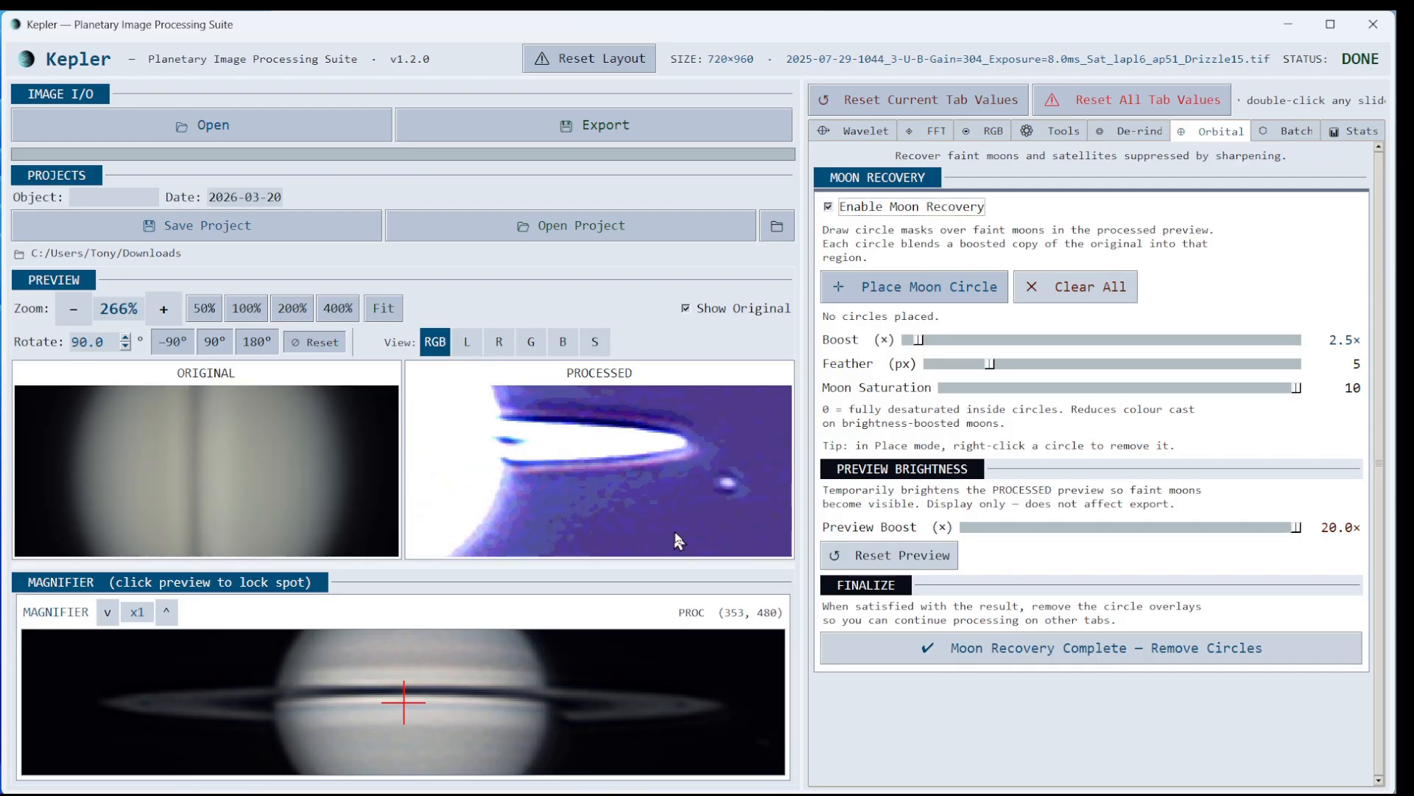
left_click_drag(701, 515, 594, 504)
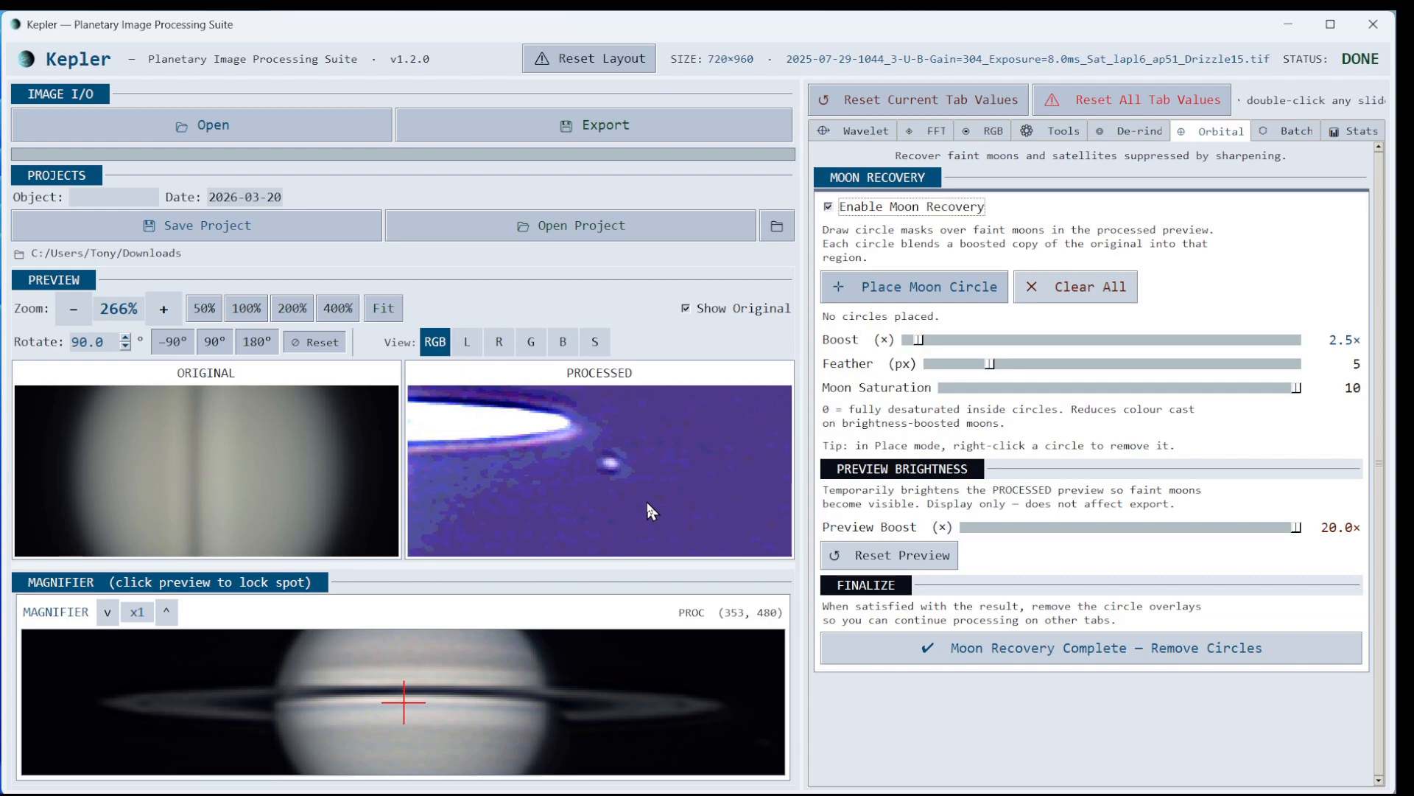
scroll(647, 502, "up", 2)
left_click_drag(664, 504, 517, 494)
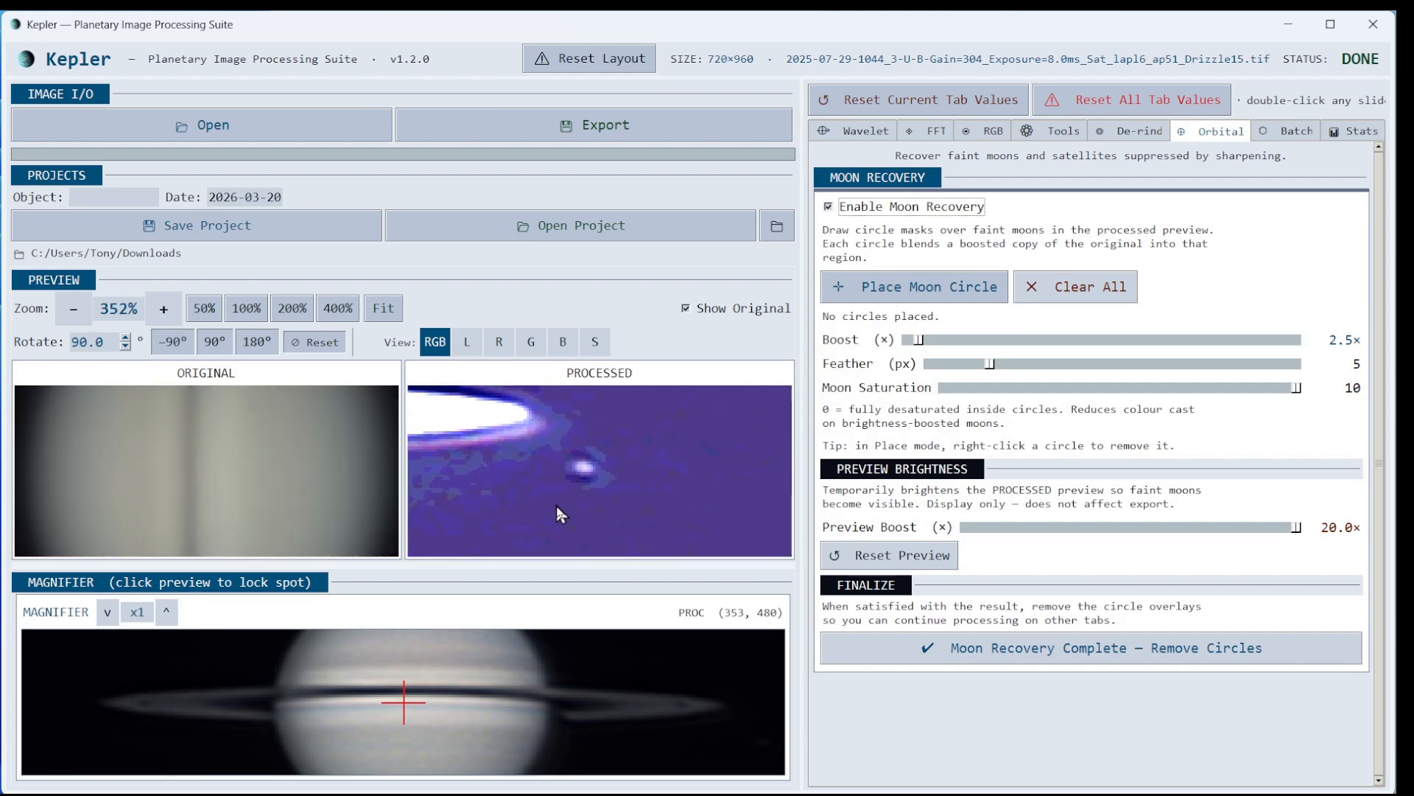
left_click(927, 294)
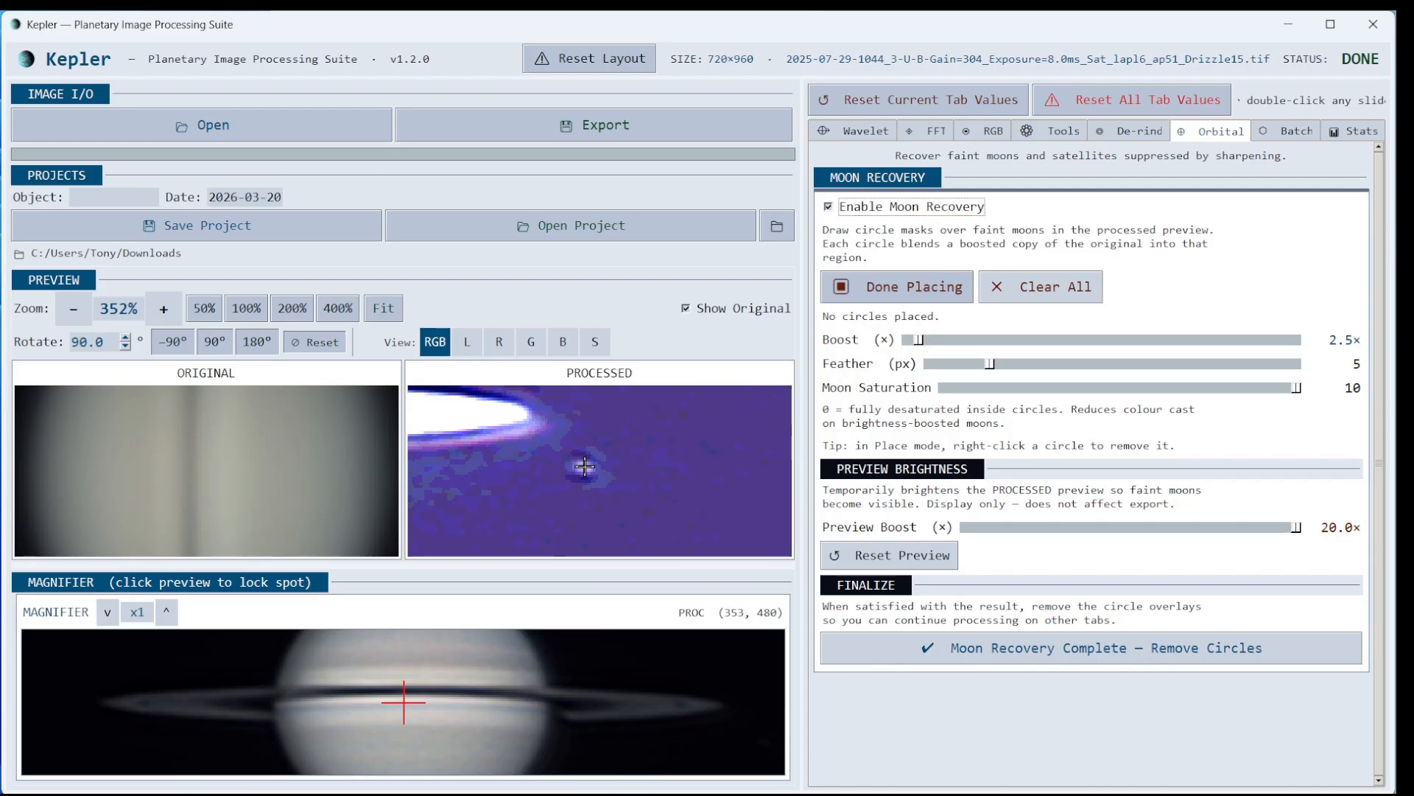
left_click_drag(585, 466, 587, 470)
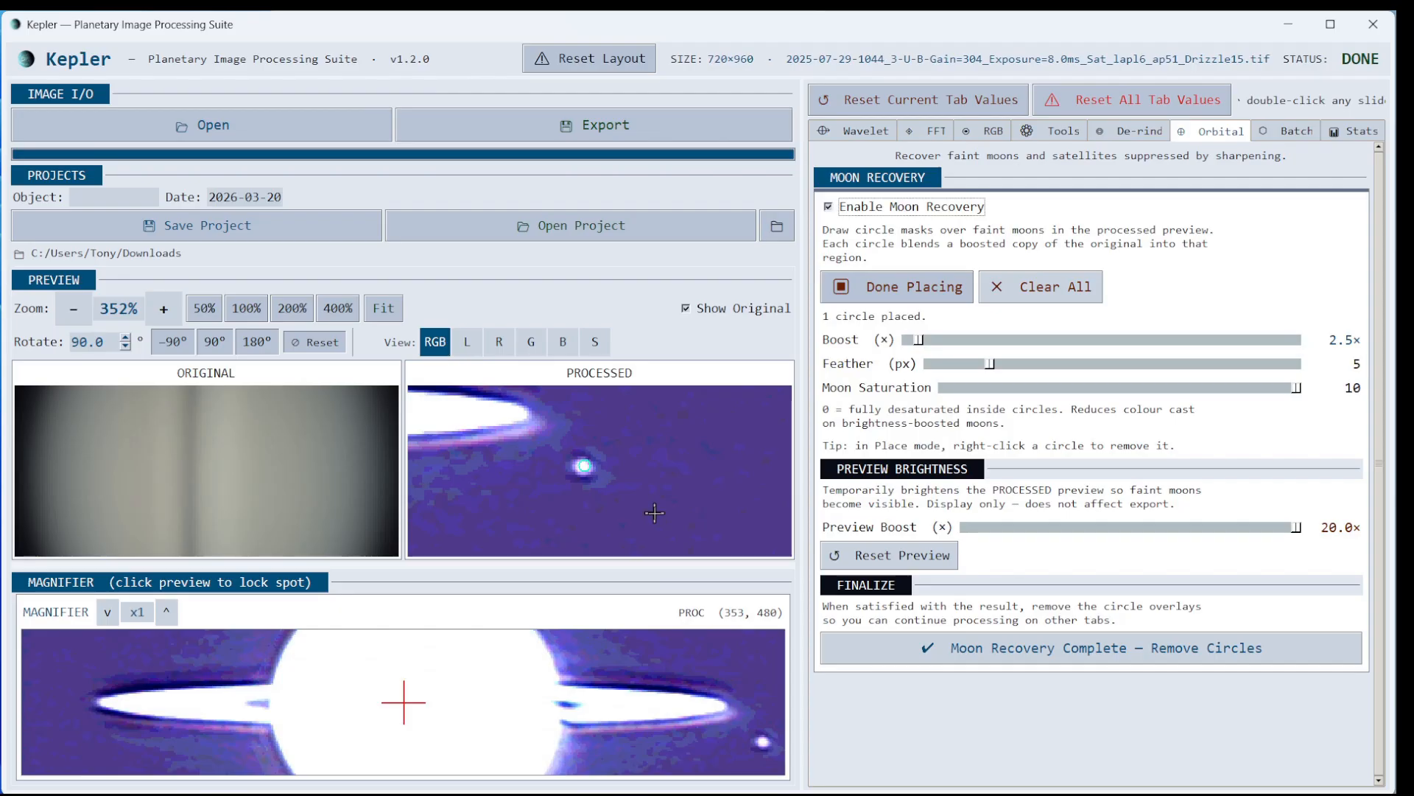
Return the preview boost to 1.0× and set the moon circle's boost to 31.0×
left_click_drag(1295, 528, 965, 531)
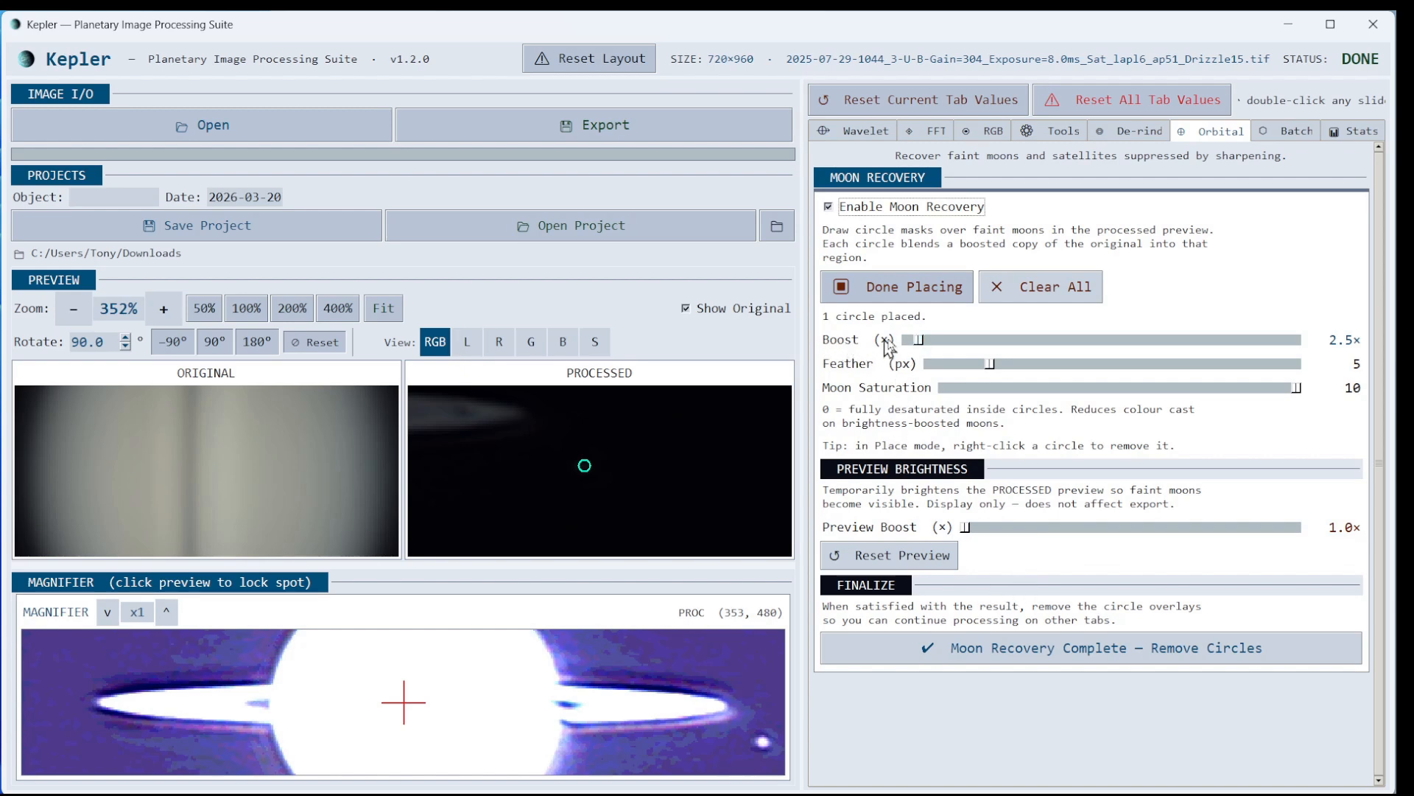
left_click_drag(919, 341, 1090, 358)
left_click_drag(934, 343, 1203, 345)
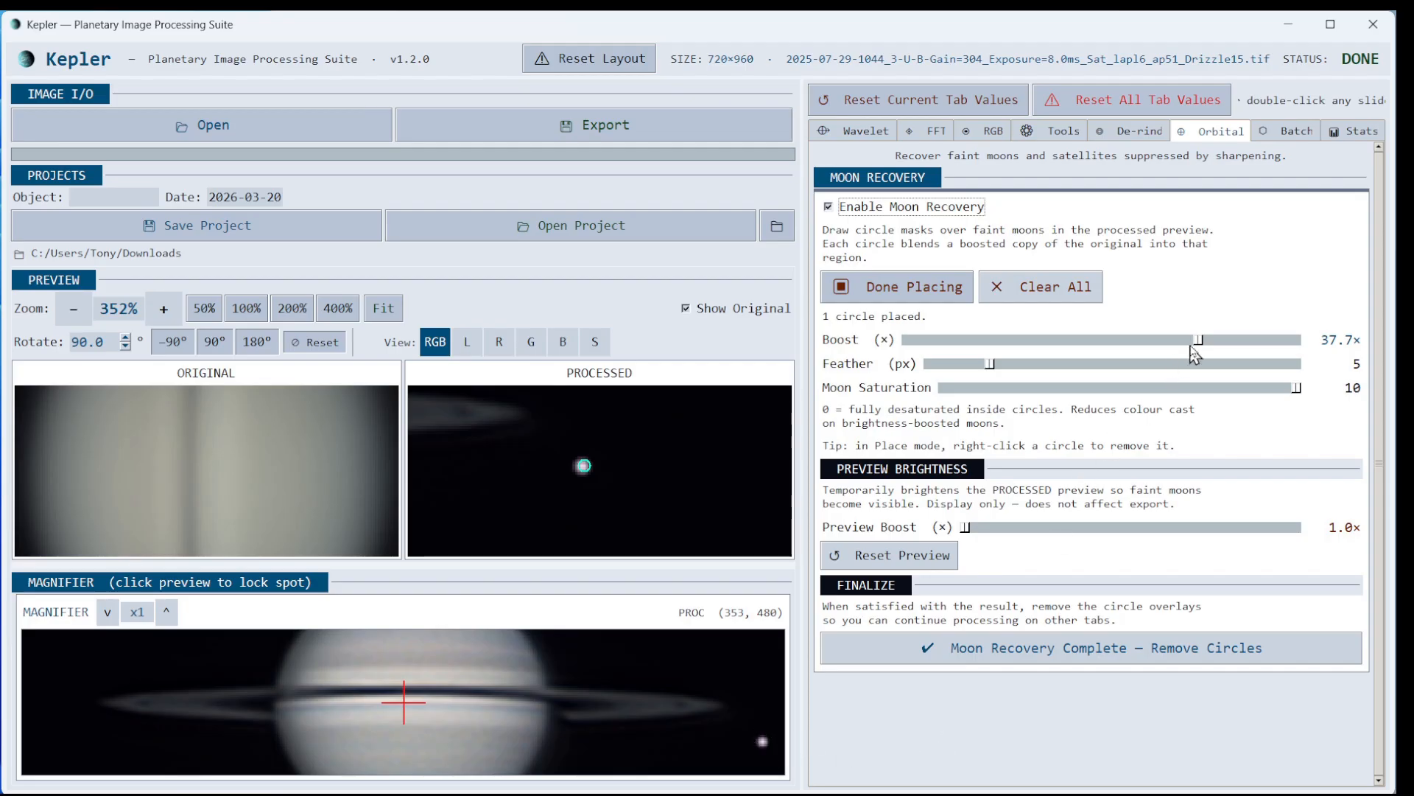
left_click_drag(1199, 340, 1173, 346)
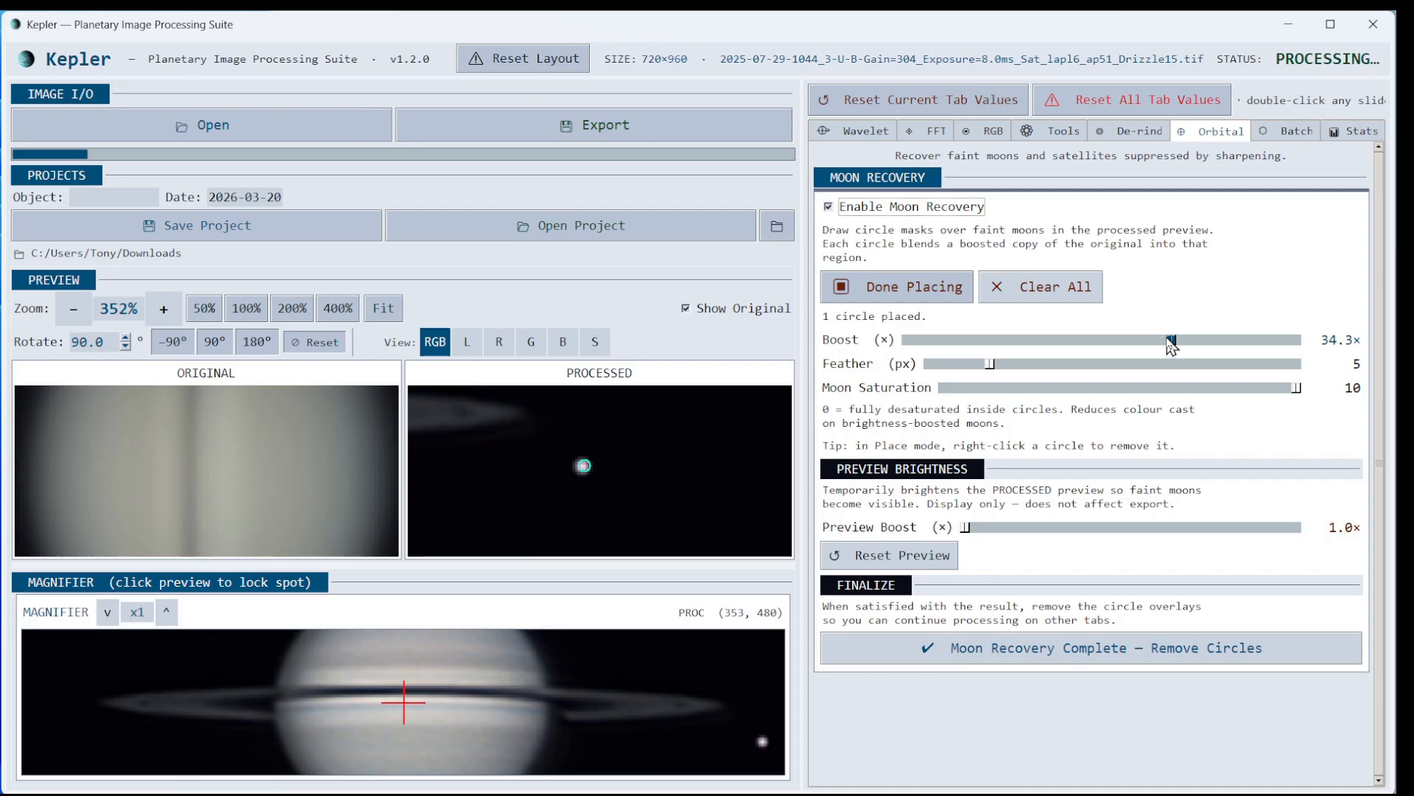
left_click_drag(1171, 344, 1147, 341)
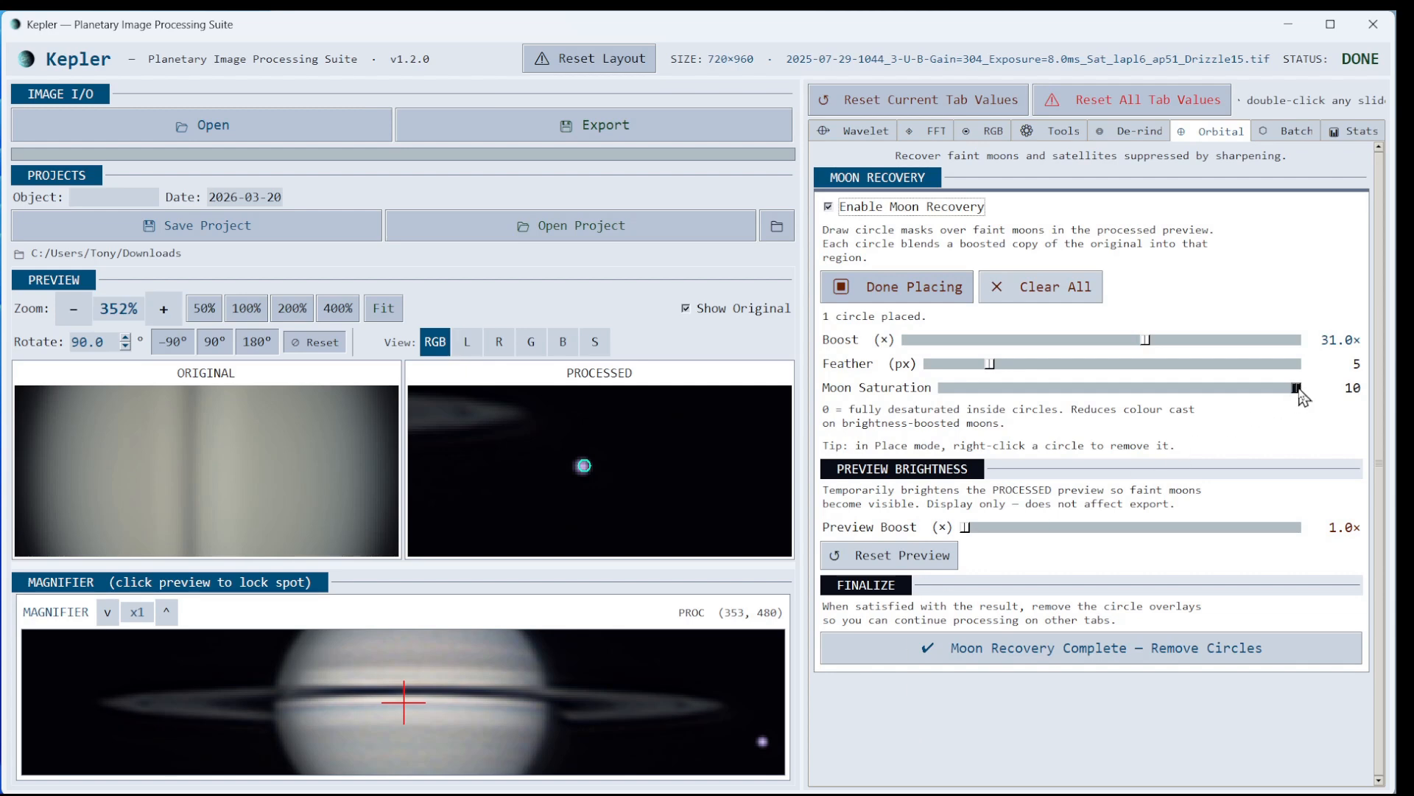
Set the moon saturation to 0 and finish placing moon circles
left_click_drag(1299, 390, 944, 391)
left_click(893, 295)
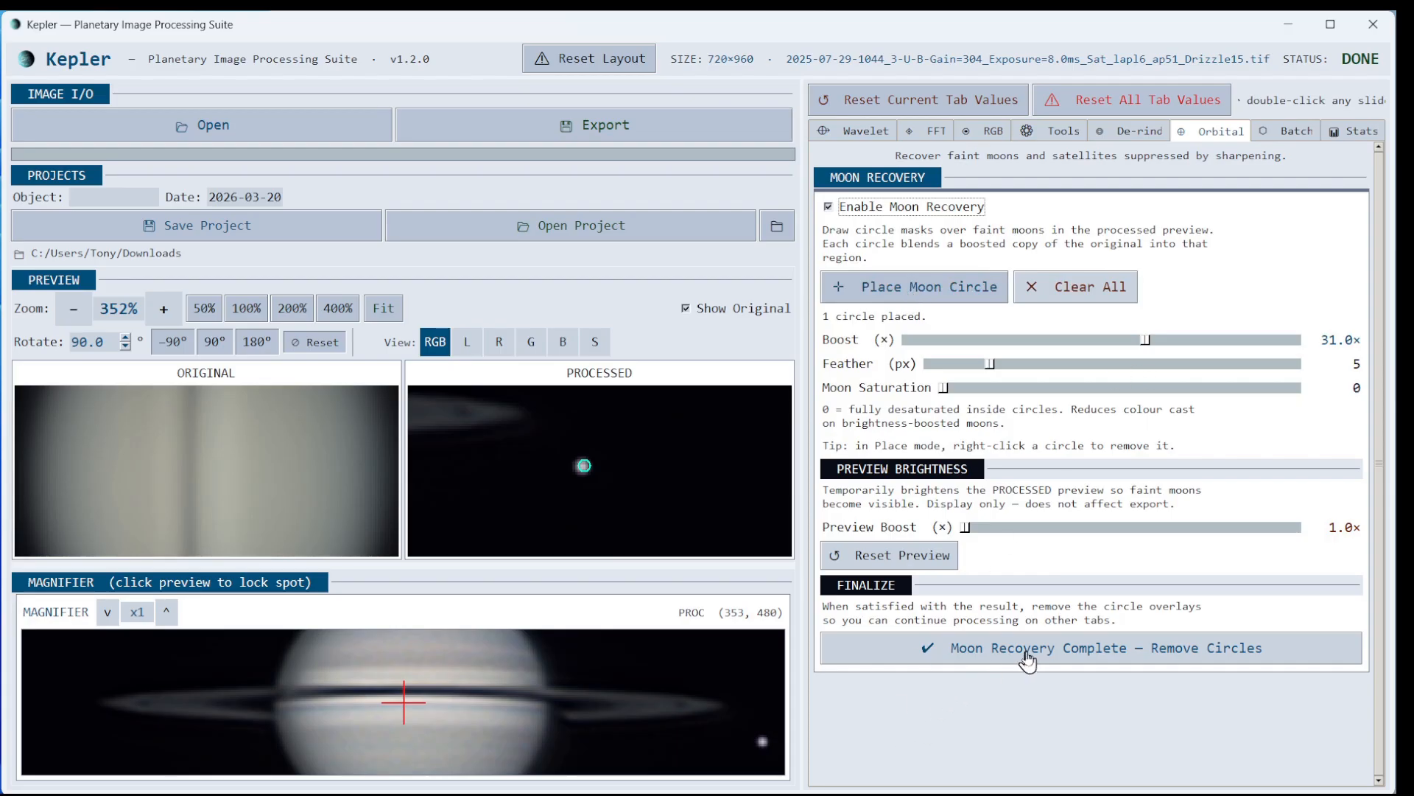
Complete the moon recovery by removing the circle overlays, and frame Saturn with its recovered moon in the processed preview
left_click(1086, 656)
scroll(686, 507, "down", 2)
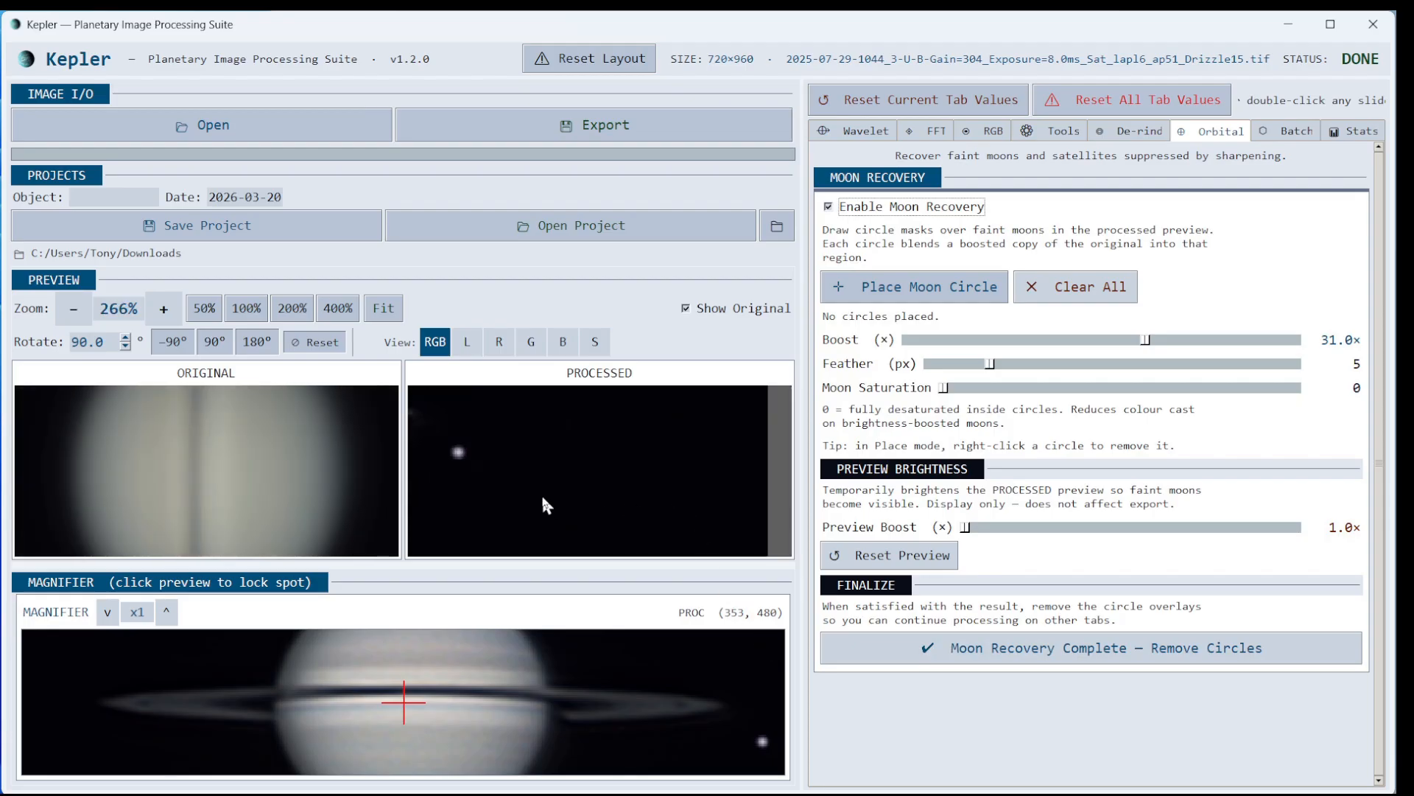
left_click(384, 308)
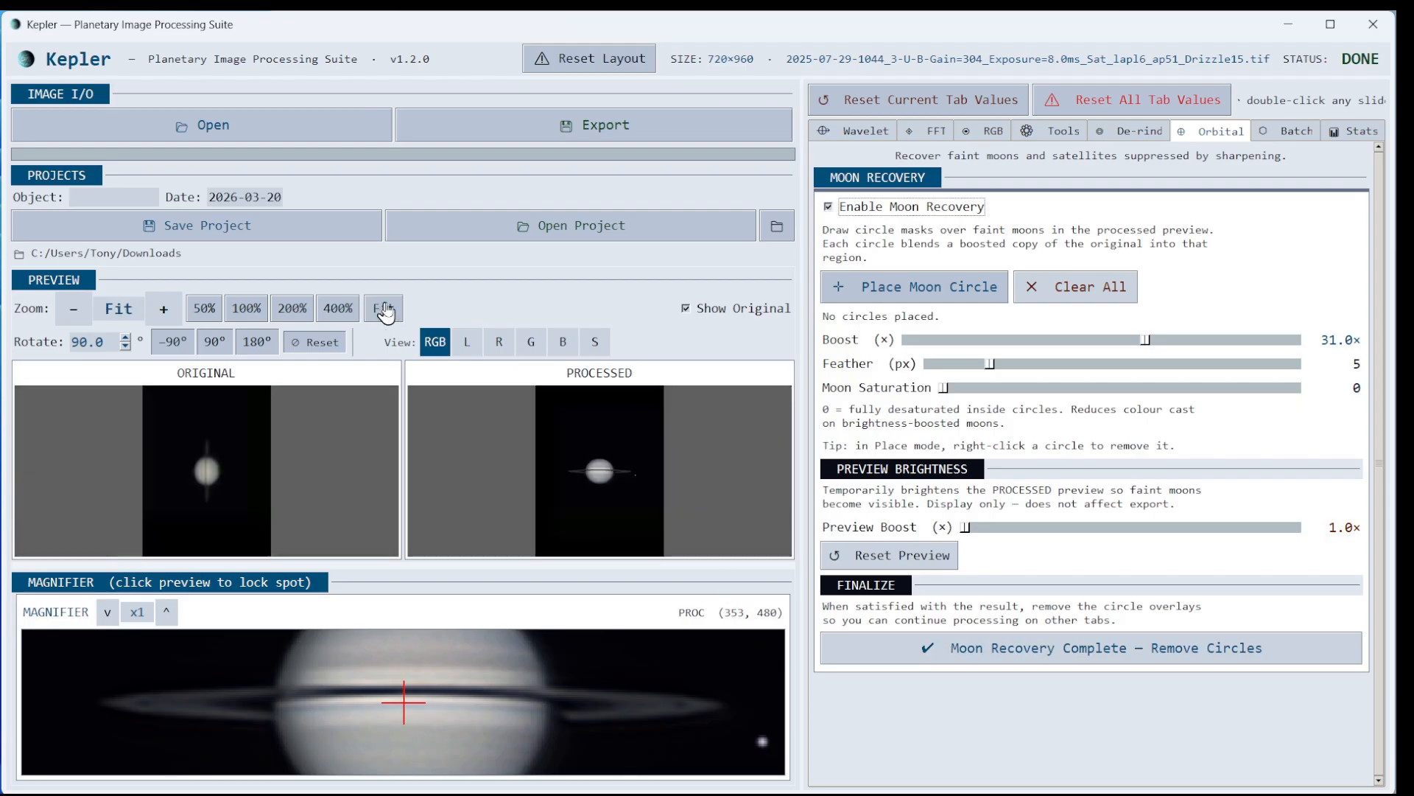
scroll(590, 494, "up", 3)
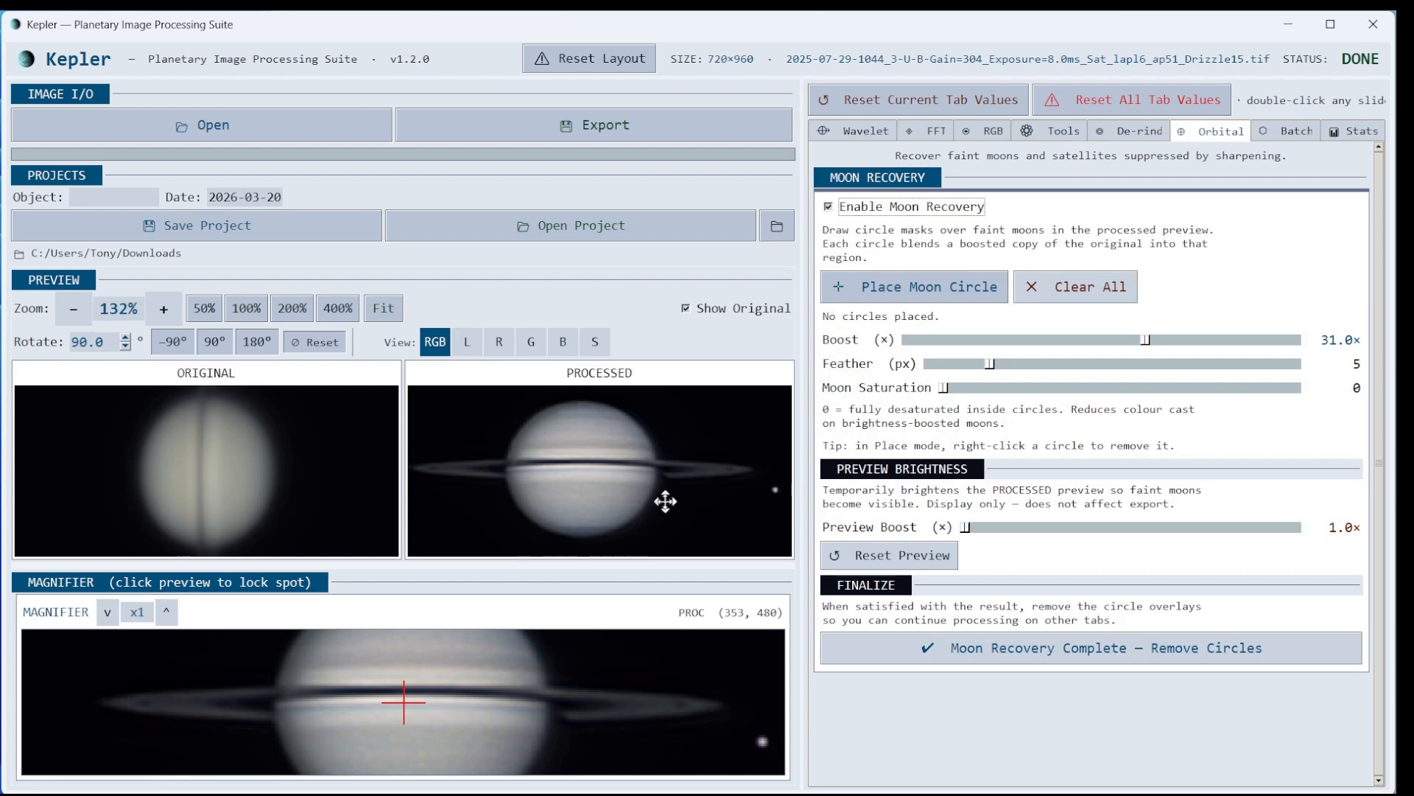
left_click_drag(671, 502, 649, 508)
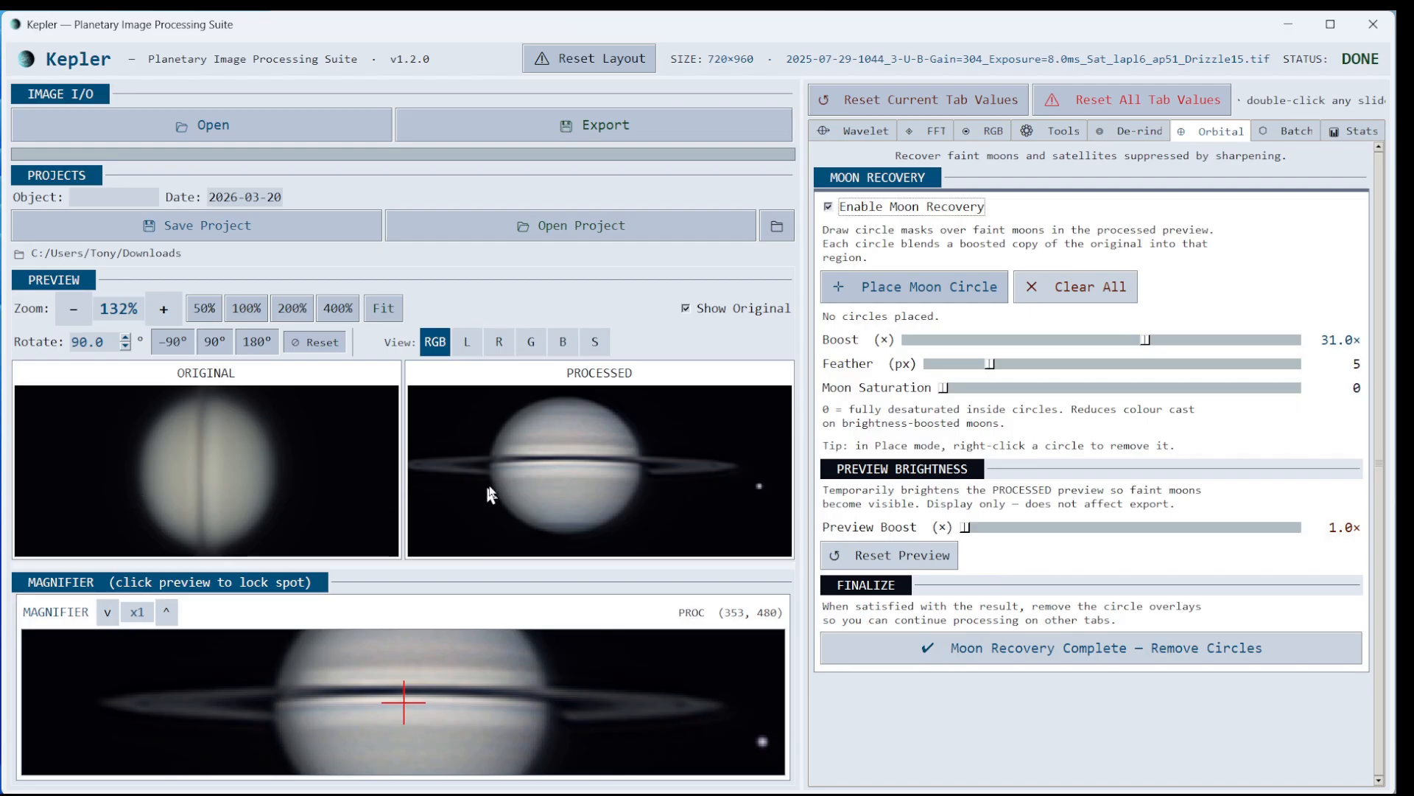
Hide the original image and enlarge the processed preview to 175%, with Saturn and its moon in view
left_click(686, 317)
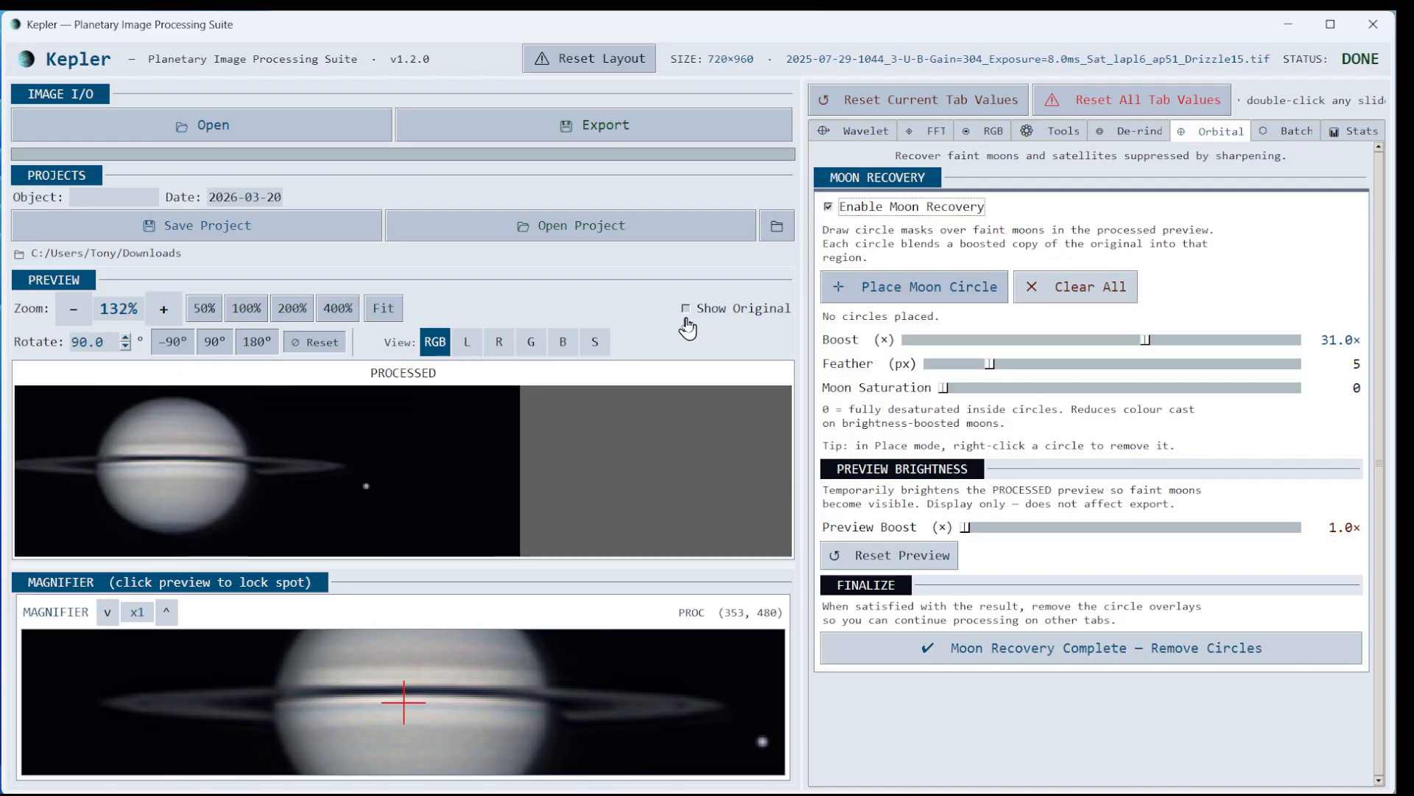
left_click(383, 308)
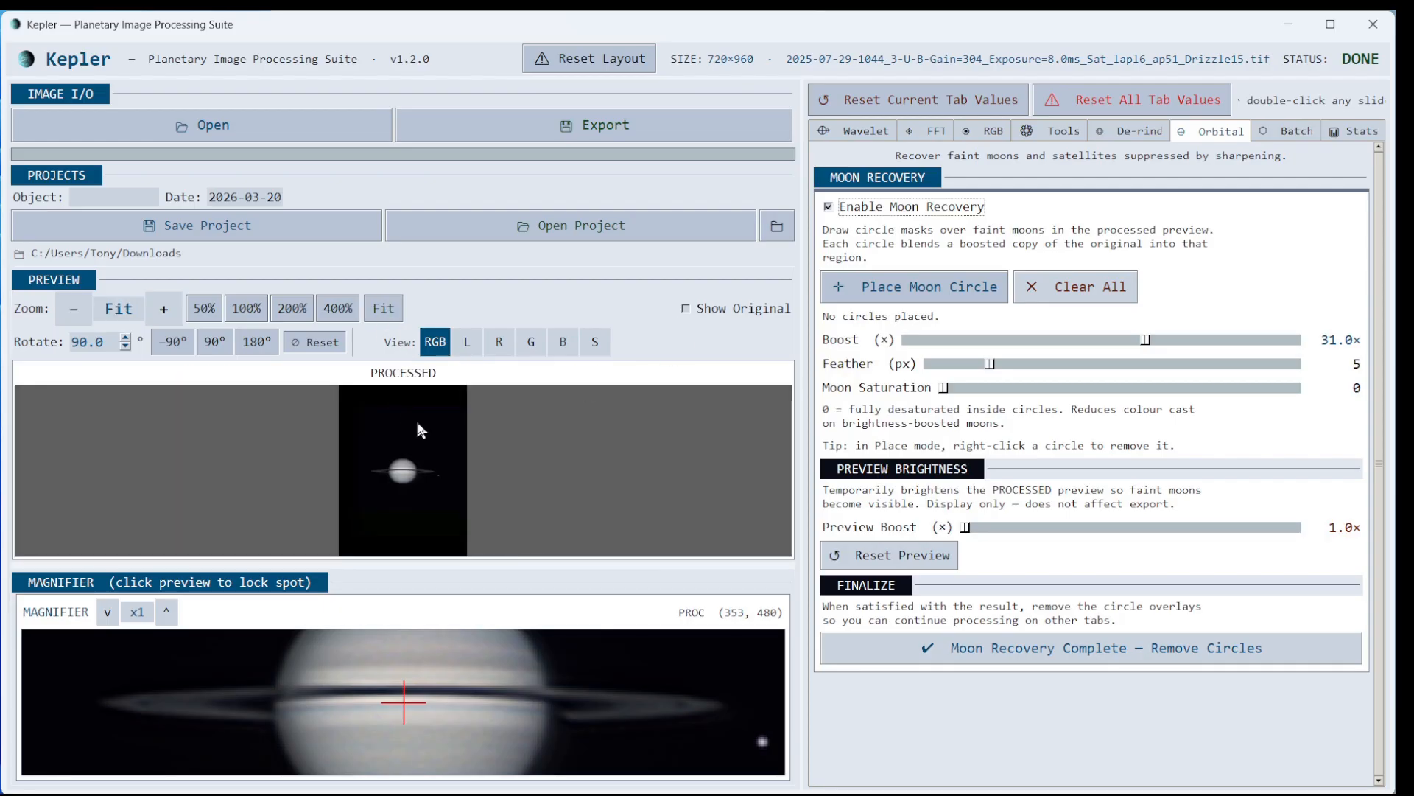
scroll(418, 504, "up", 4)
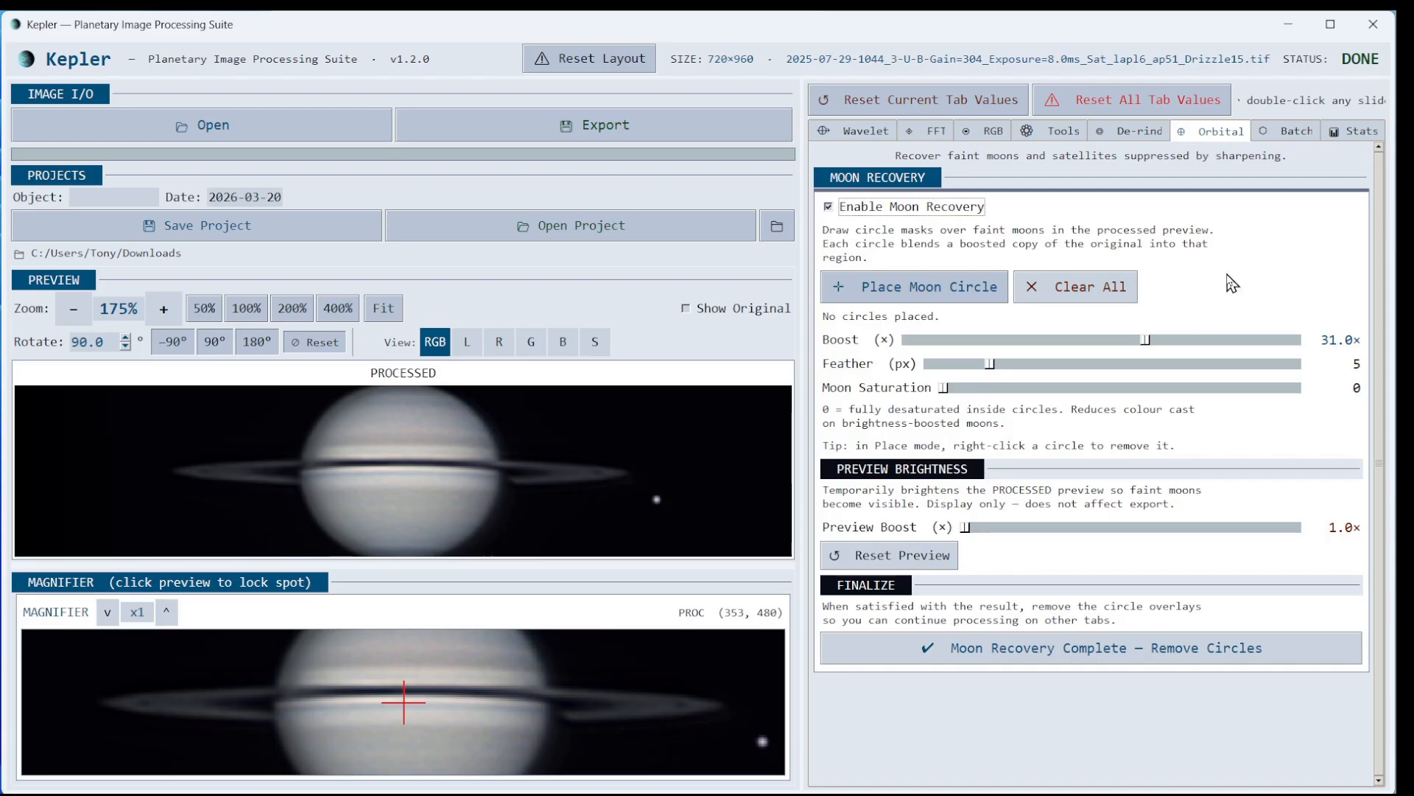
Look through the Saturn 072925 TIF files available as batch input without adding any
left_click(1303, 136)
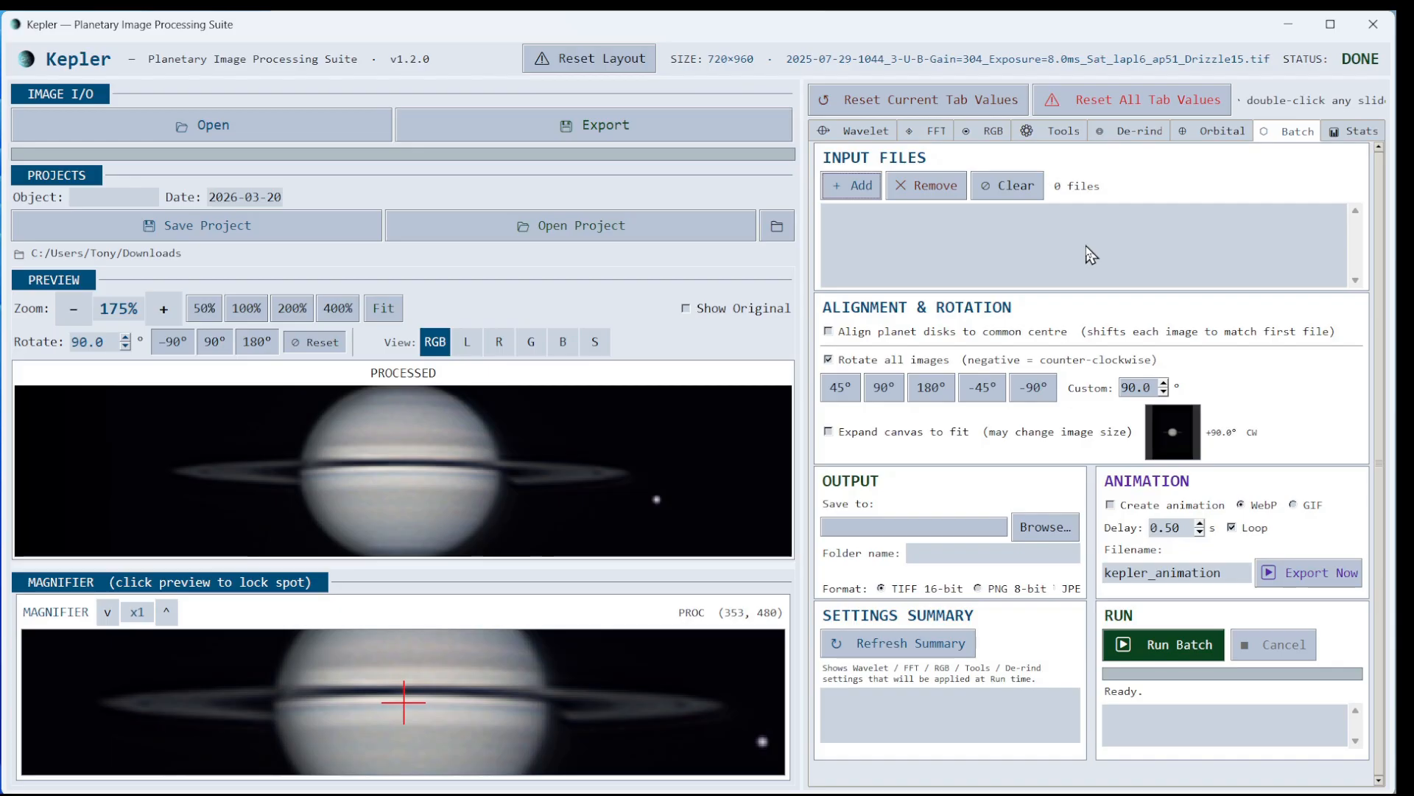
left_click(853, 185)
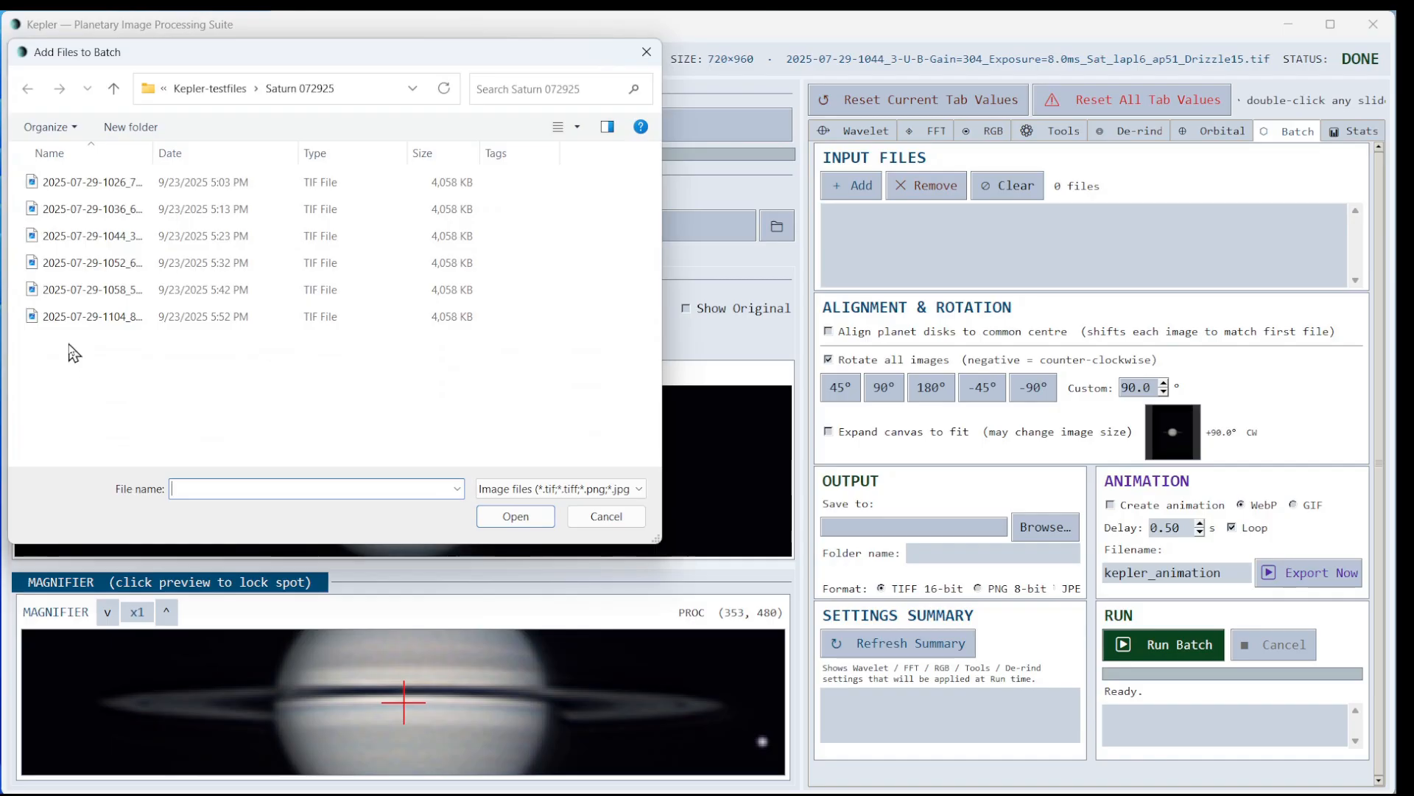
left_click(604, 515)
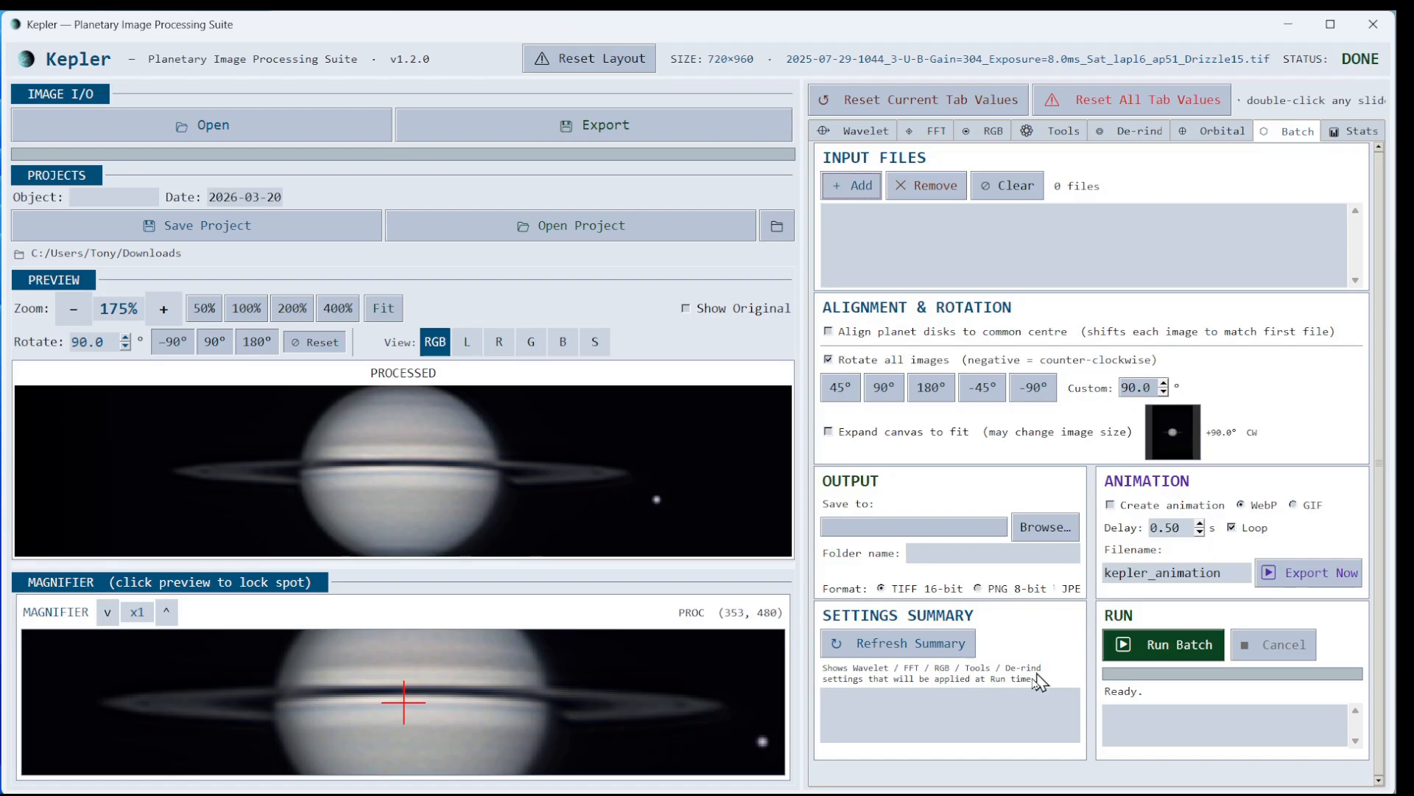
Refresh the batch settings summary and review its entries from Wavelet through Moon Recovery
left_click(885, 651)
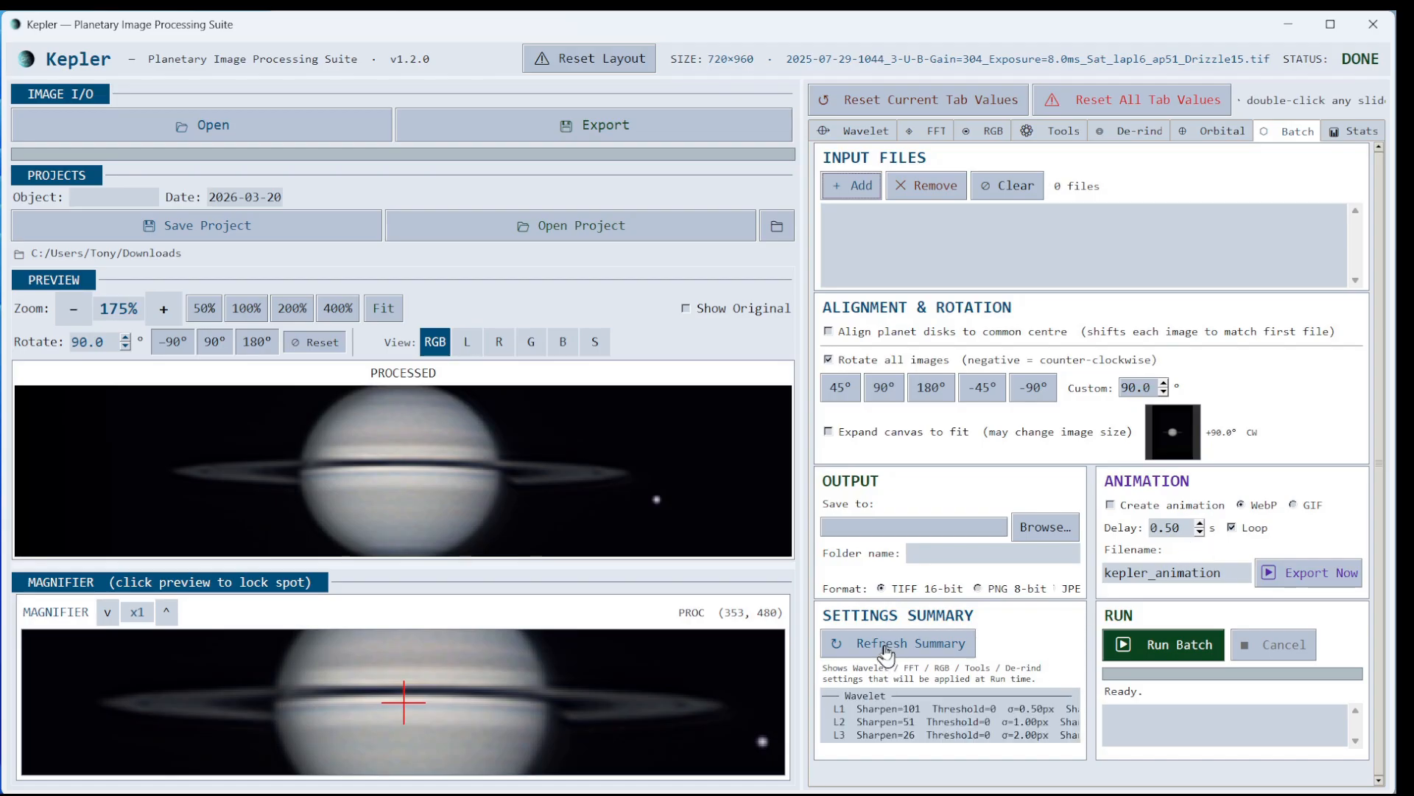
scroll(920, 701, "down", 6)
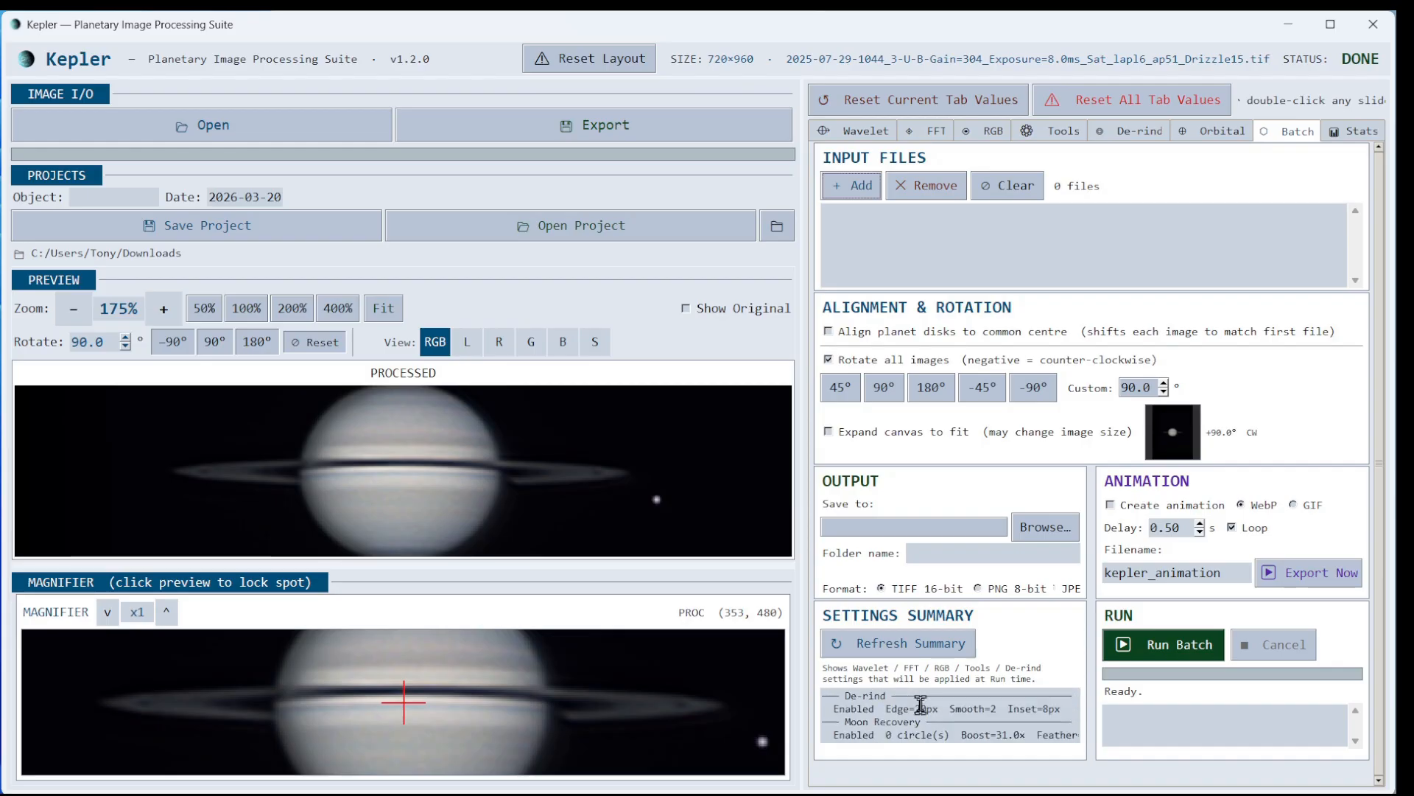
scroll(921, 705, "up", 6)
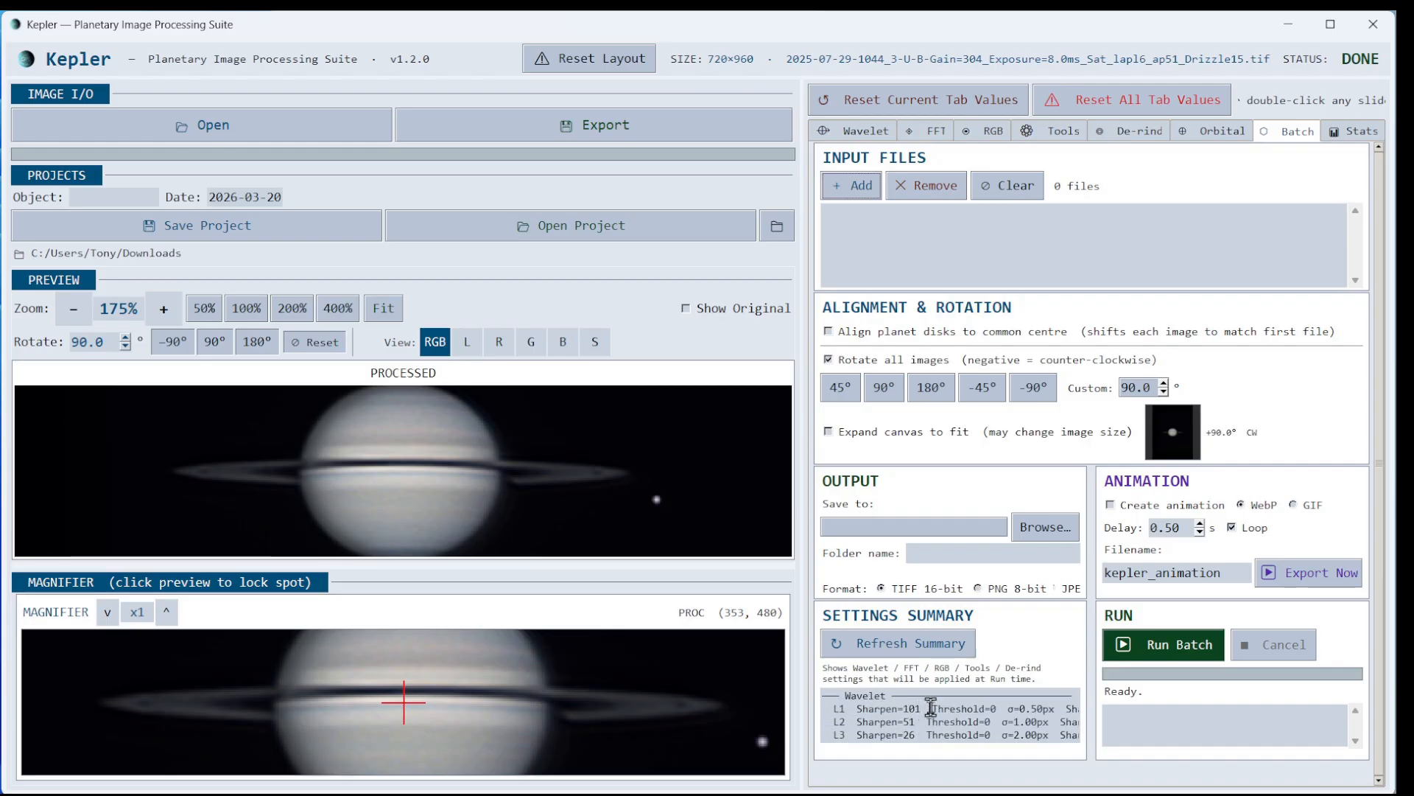